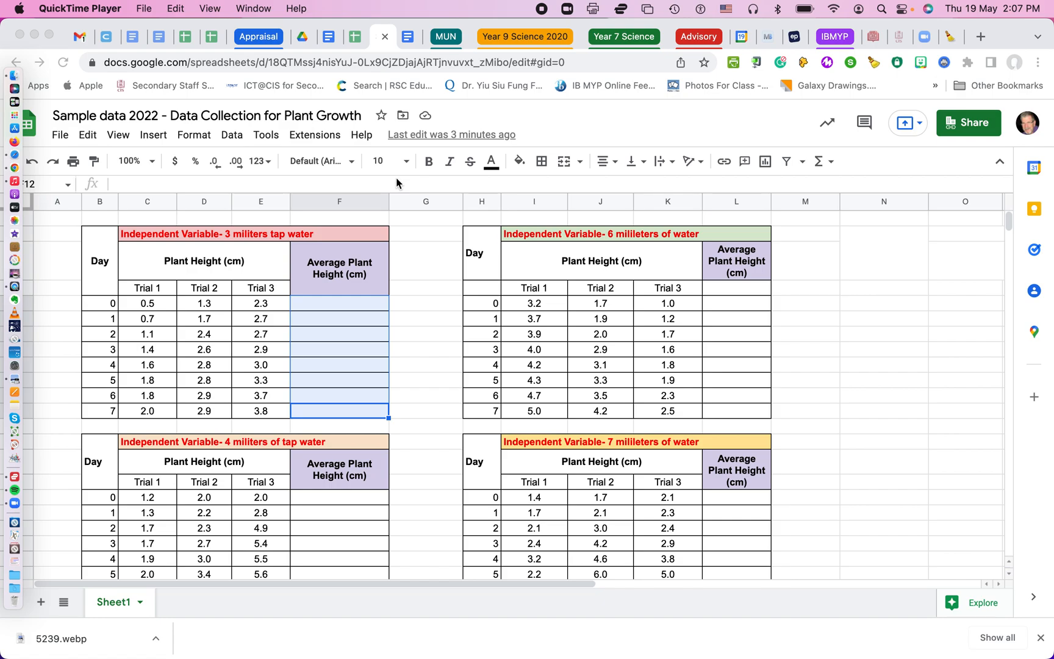
Look over the plant height trial tables for 3 to 7 ml of water and the average results table
scroll(275, 355, "down", 3)
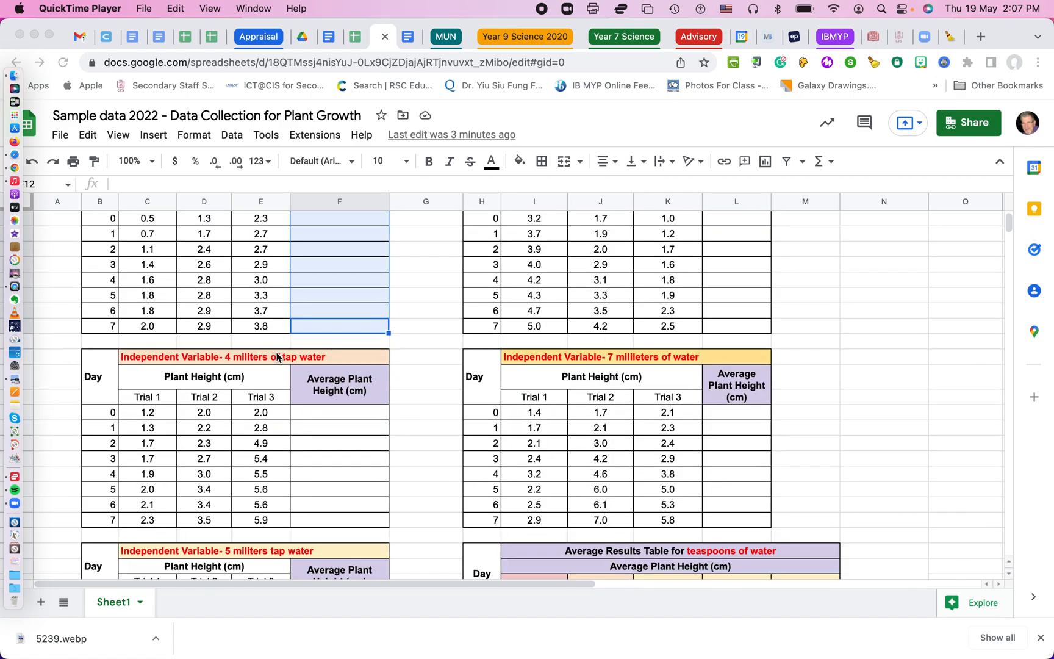
scroll(276, 357, "up", 3)
scroll(277, 357, "down", 1)
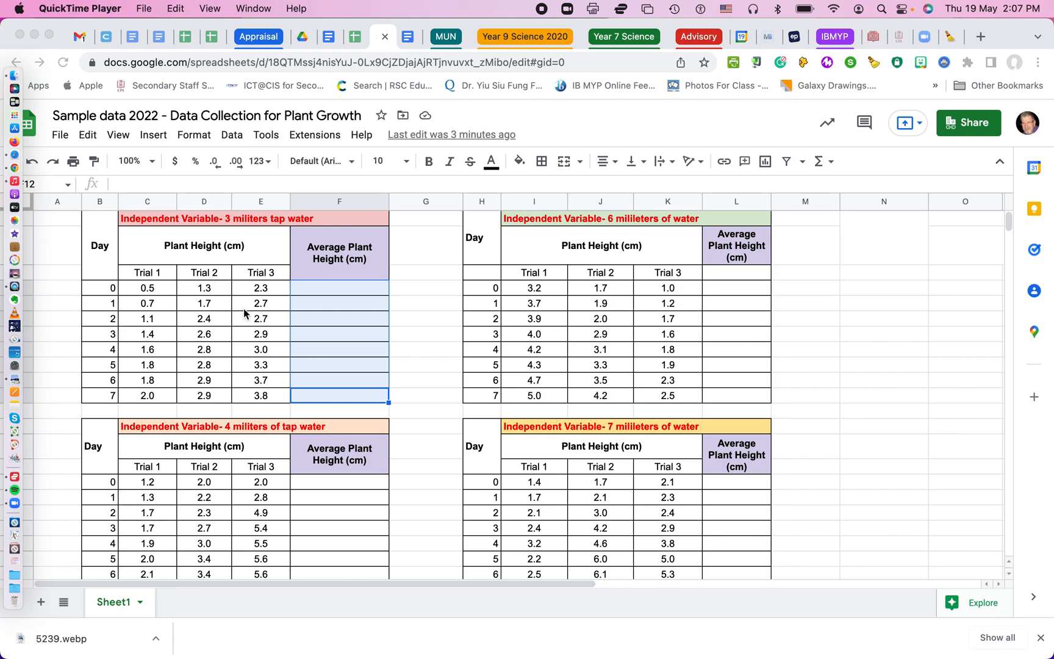
scroll(244, 310, "down", 3)
scroll(244, 308, "down", 6)
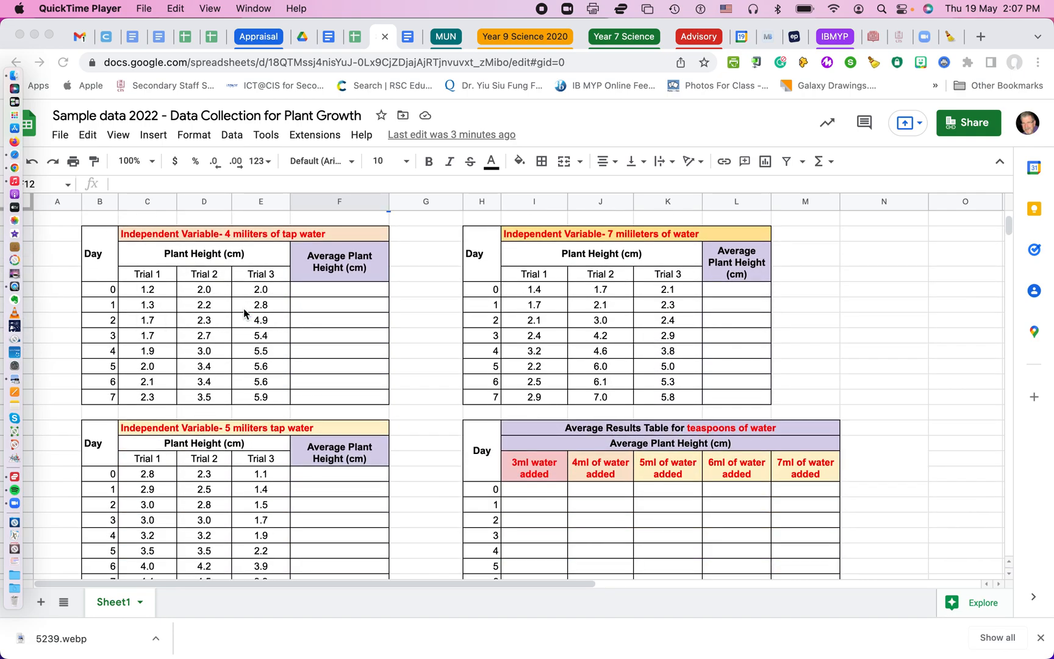
scroll(244, 308, "down", 2)
scroll(244, 308, "up", 4)
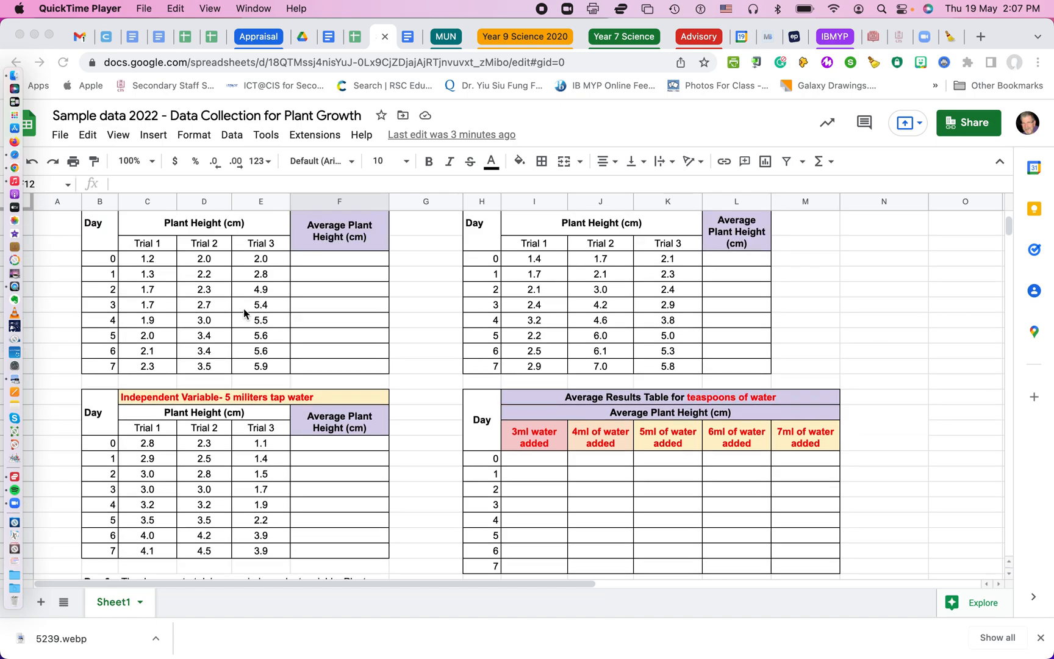
scroll(244, 308, "up", 7)
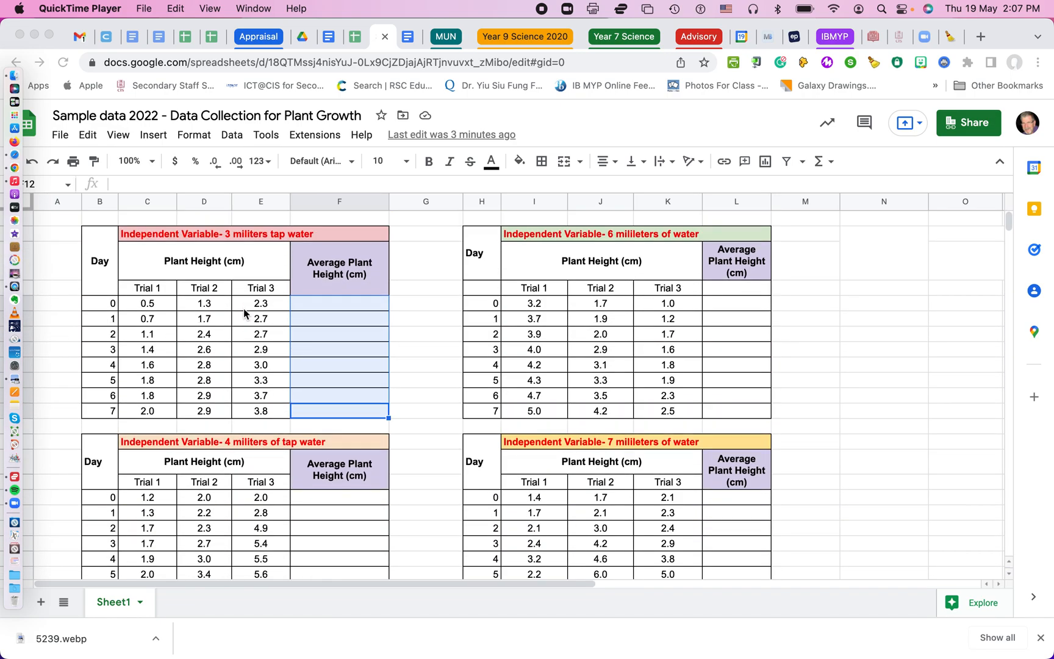
scroll(244, 310, "down", 5)
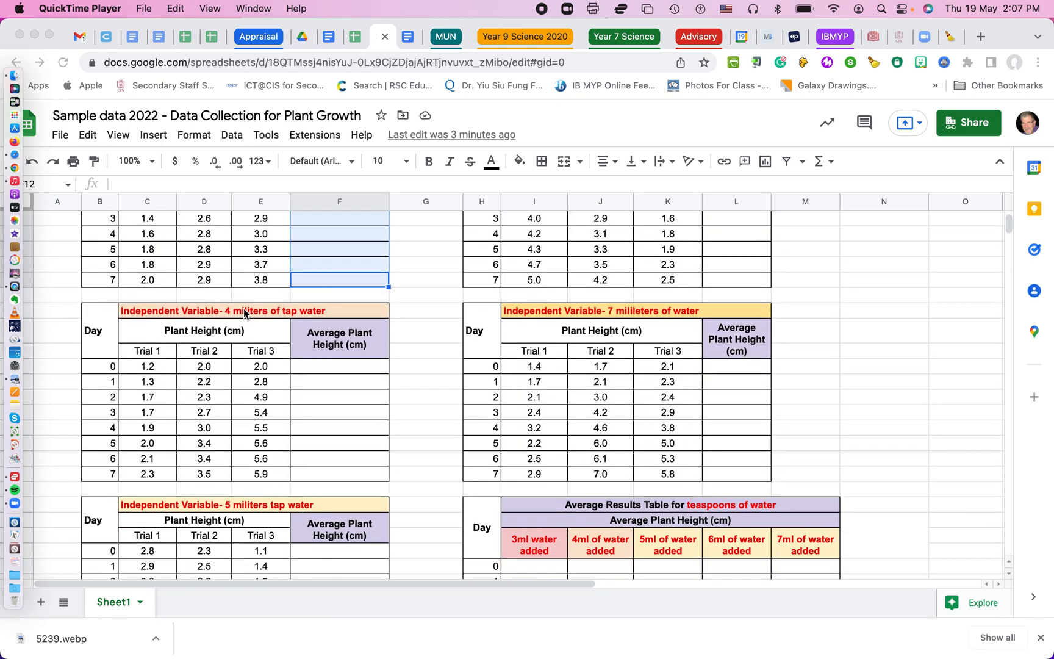
scroll(244, 312, "down", 7)
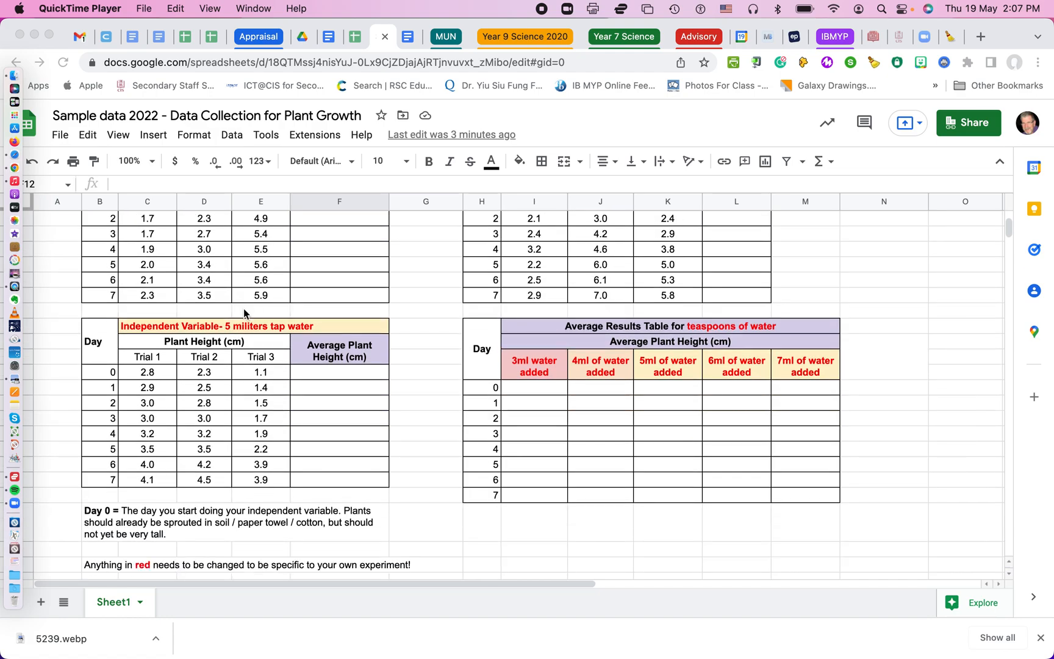
scroll(244, 308, "up", 1)
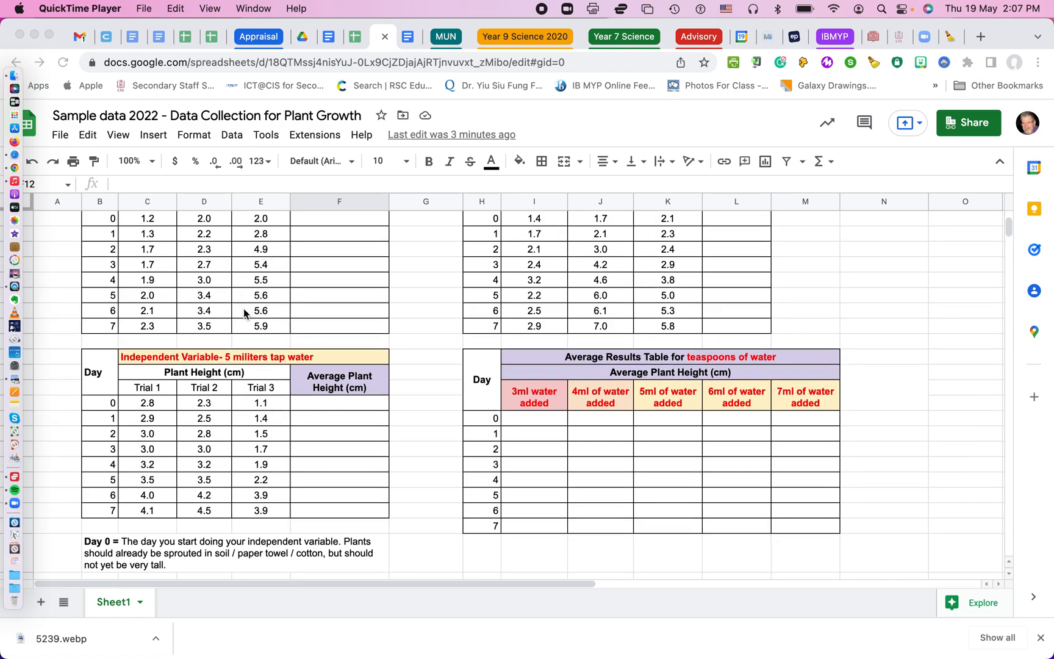
scroll(244, 308, "up", 5)
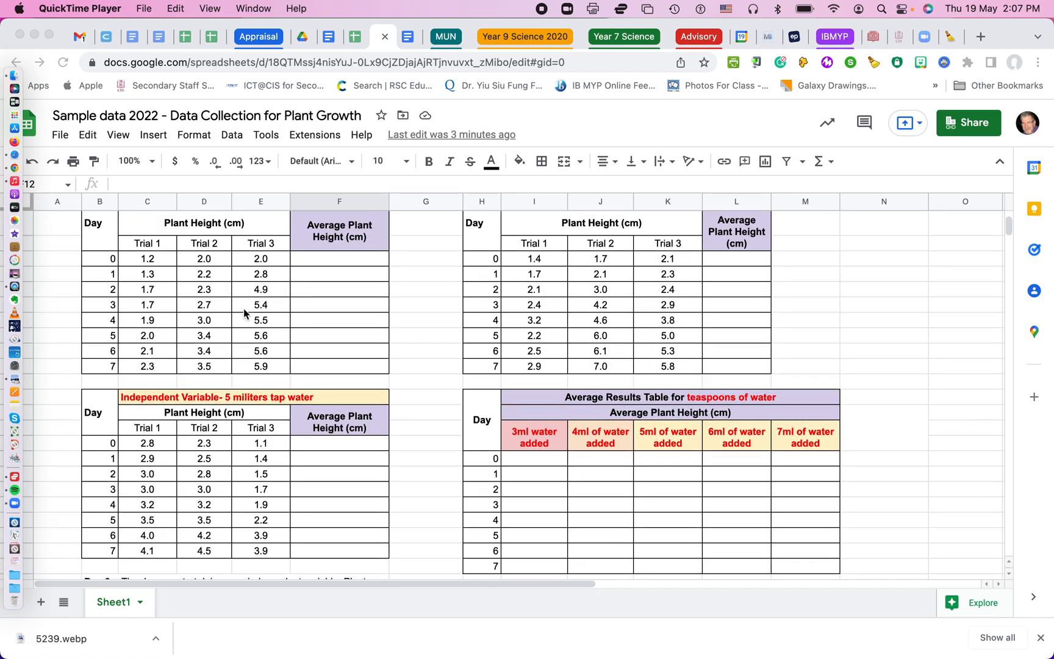
scroll(244, 308, "up", 5)
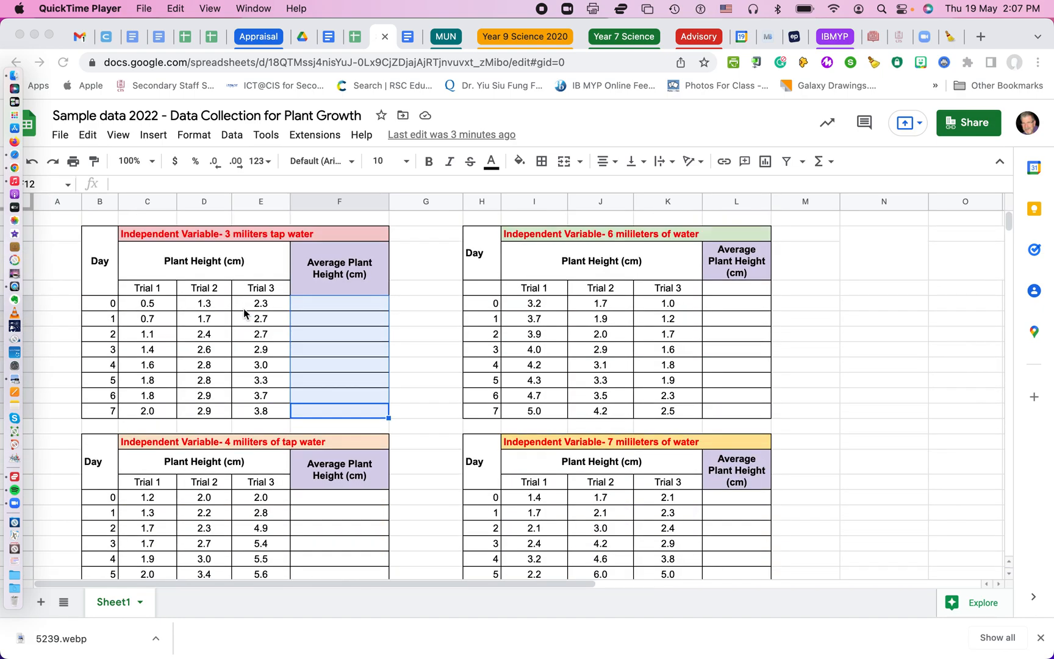
Average the Day 0 trials in the 3 ml table with =AVERAGE(C5:E5) and fill the formula down through Day 7
left_click(311, 304)
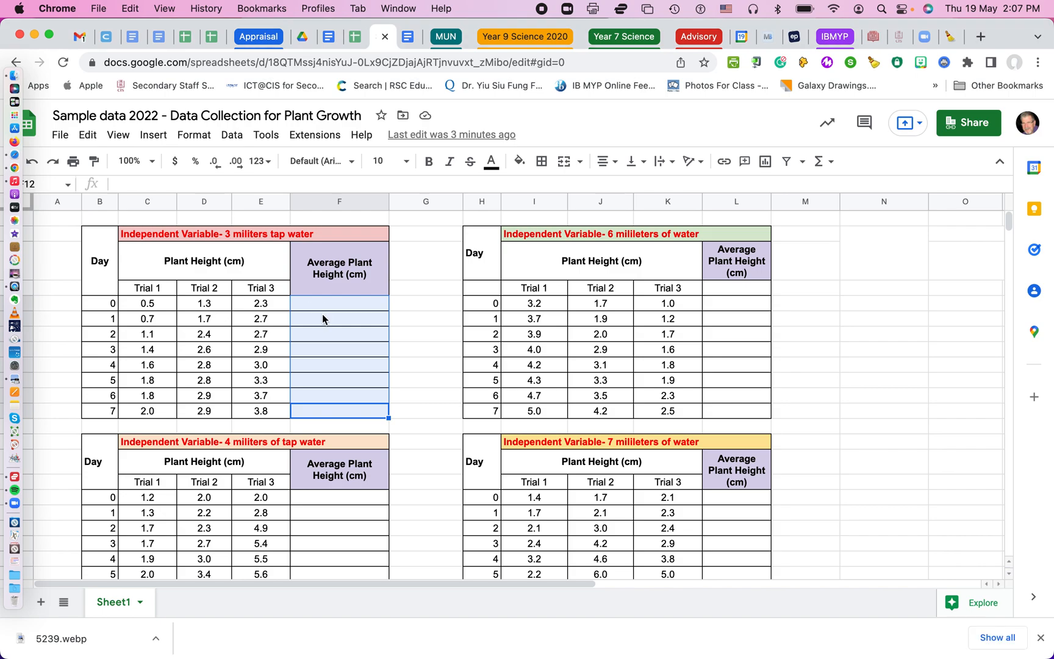
left_click(275, 354)
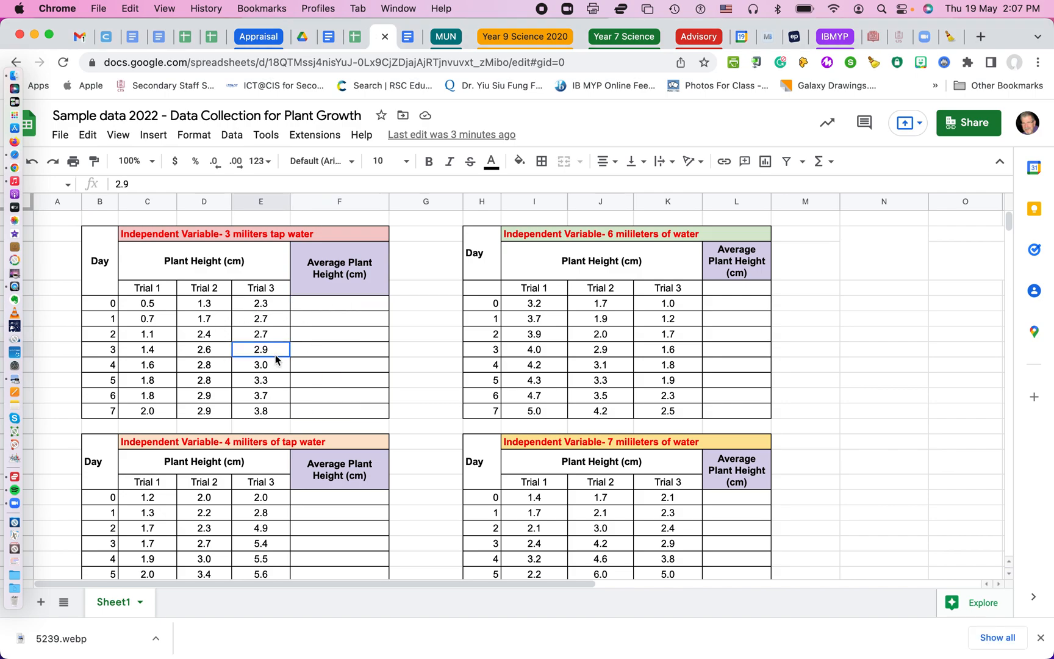
left_click(310, 303)
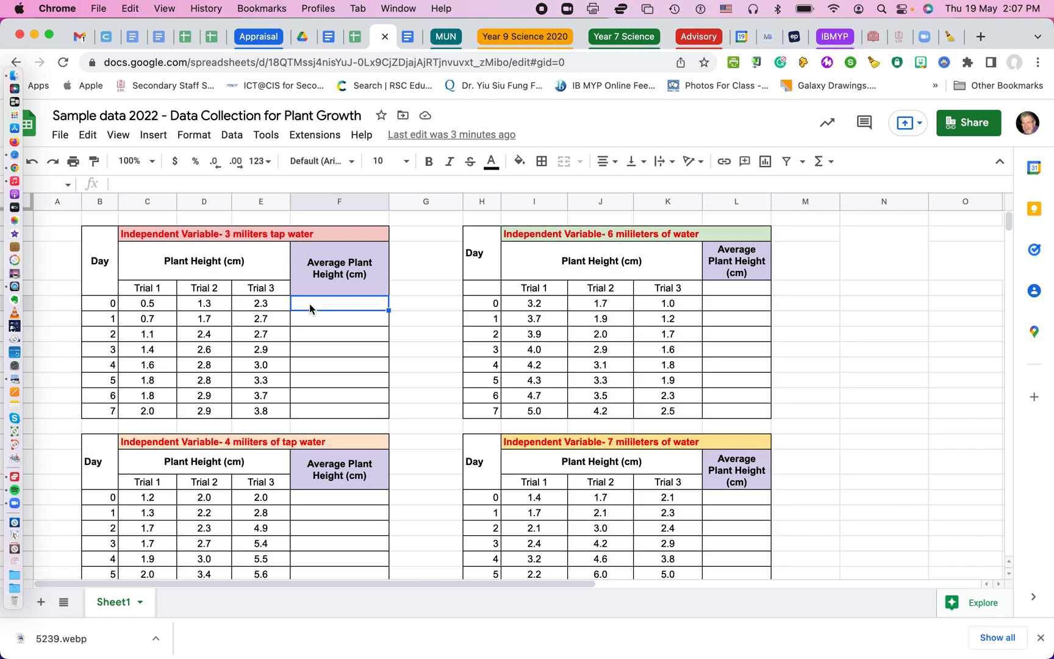
type("=")
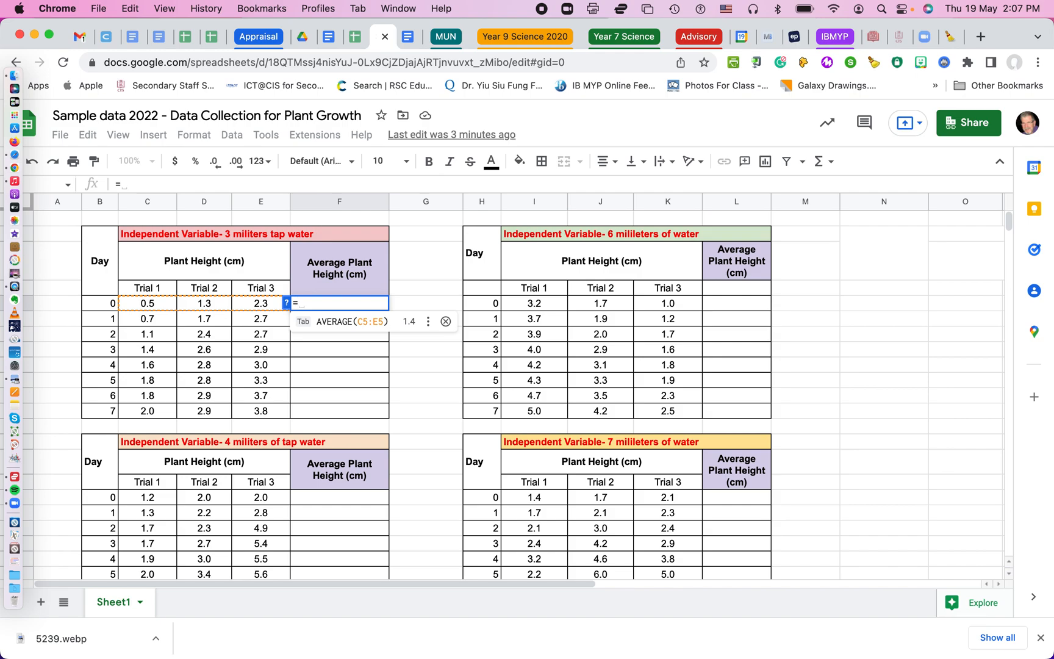
type("ave")
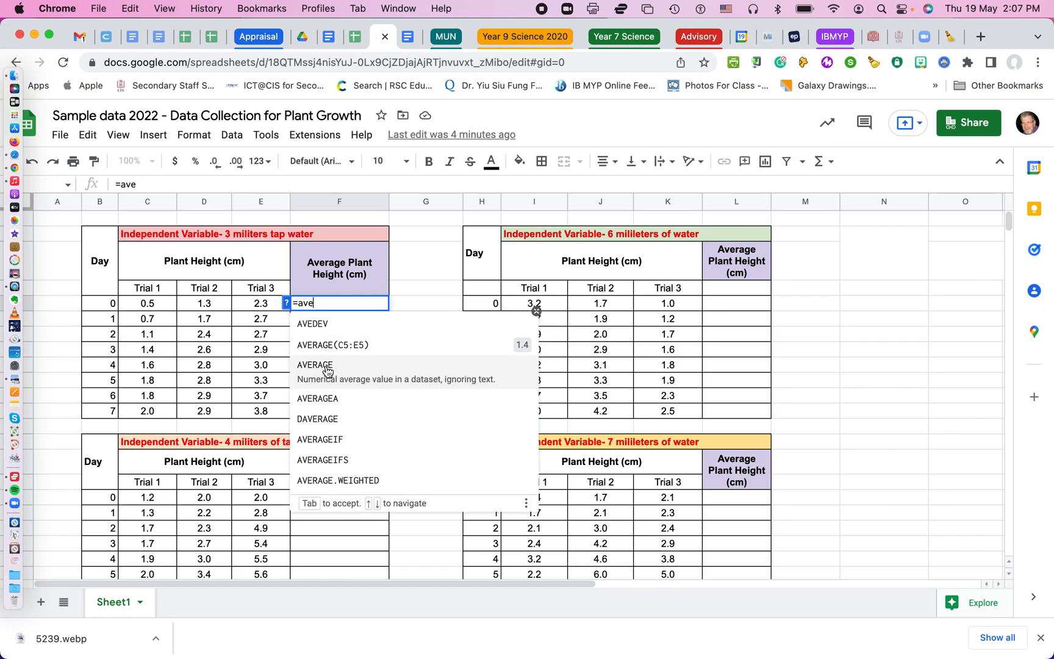
left_click(326, 368)
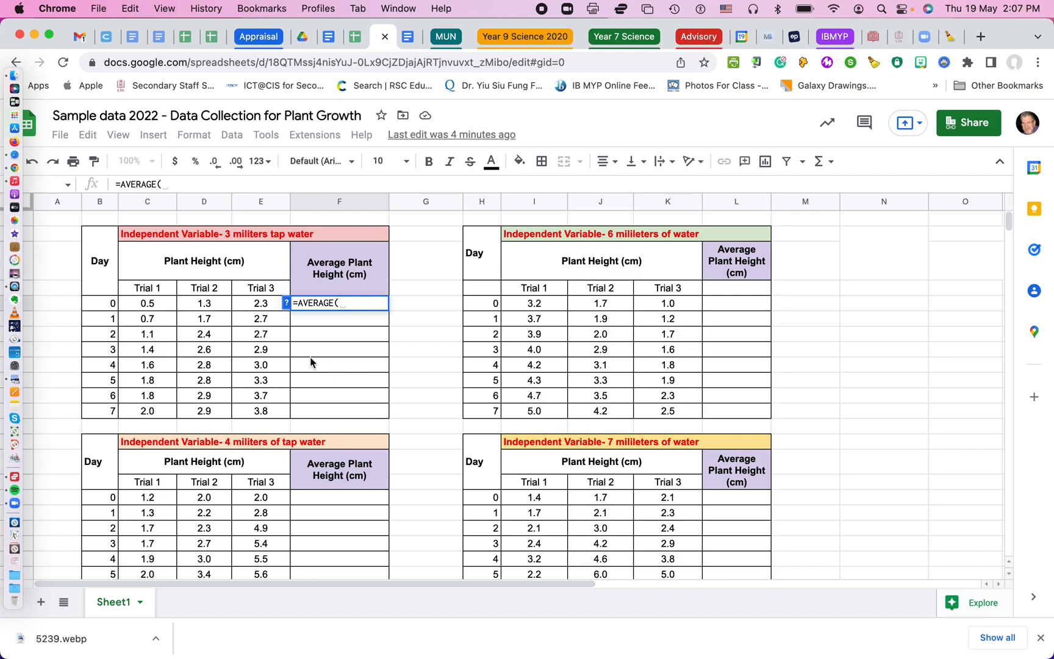
left_click_drag(151, 310, 259, 311)
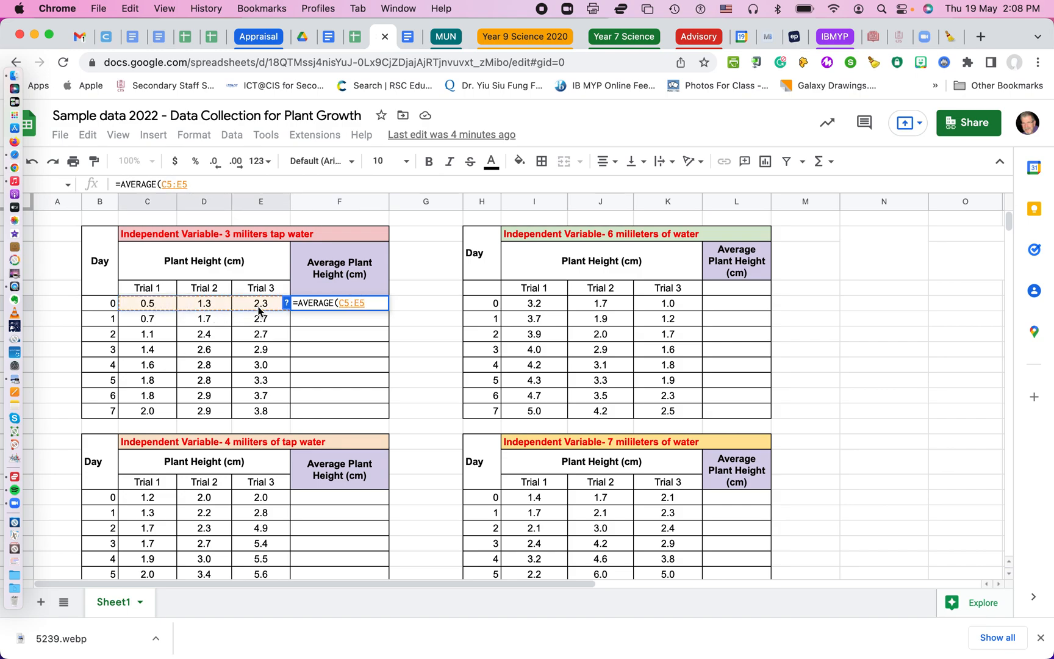
left_click_drag(259, 311, 259, 311)
type(")")
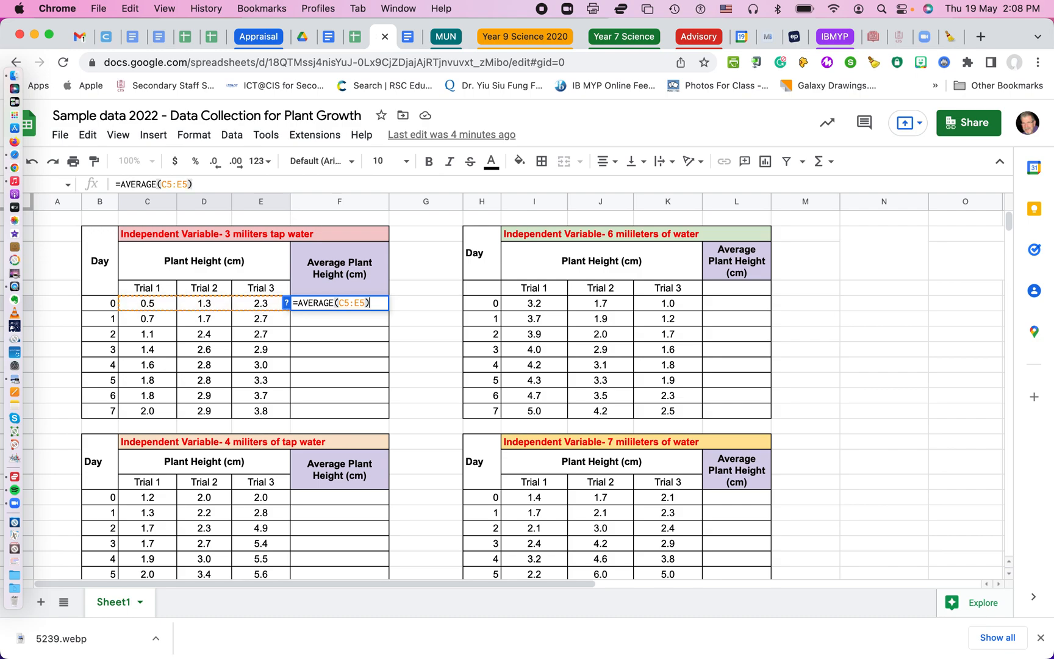
key("Return")
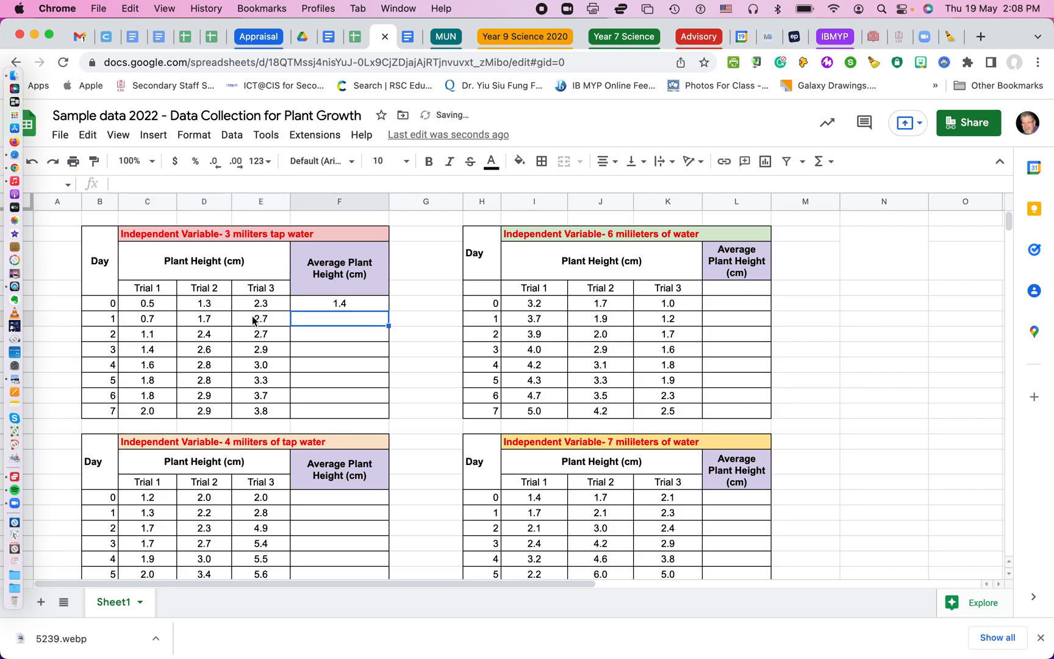
left_click(329, 308)
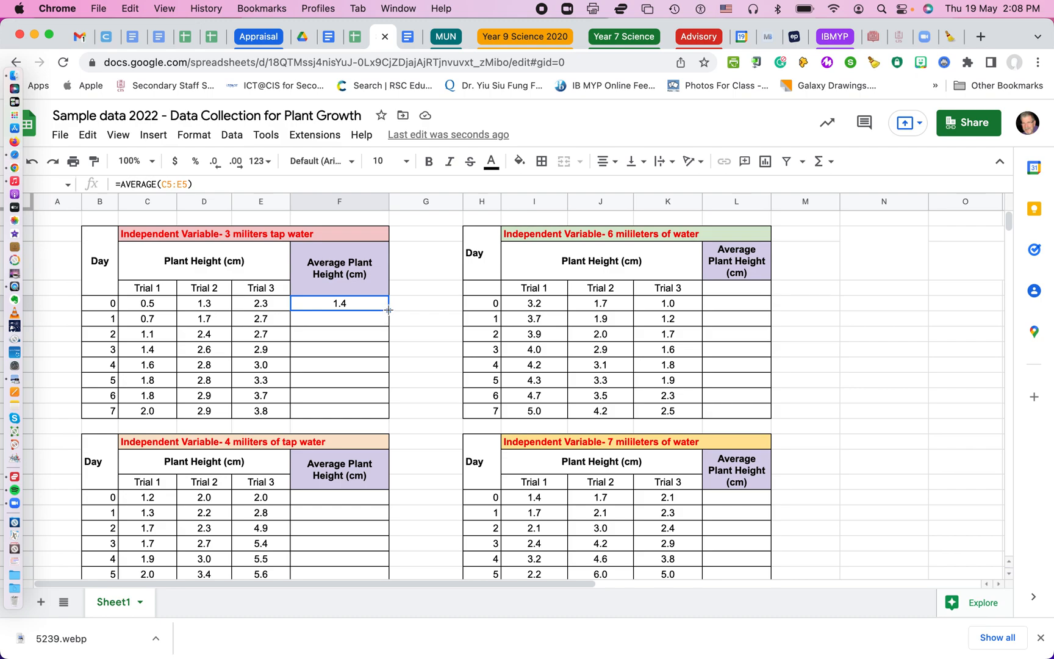
left_click_drag(388, 310, 390, 415)
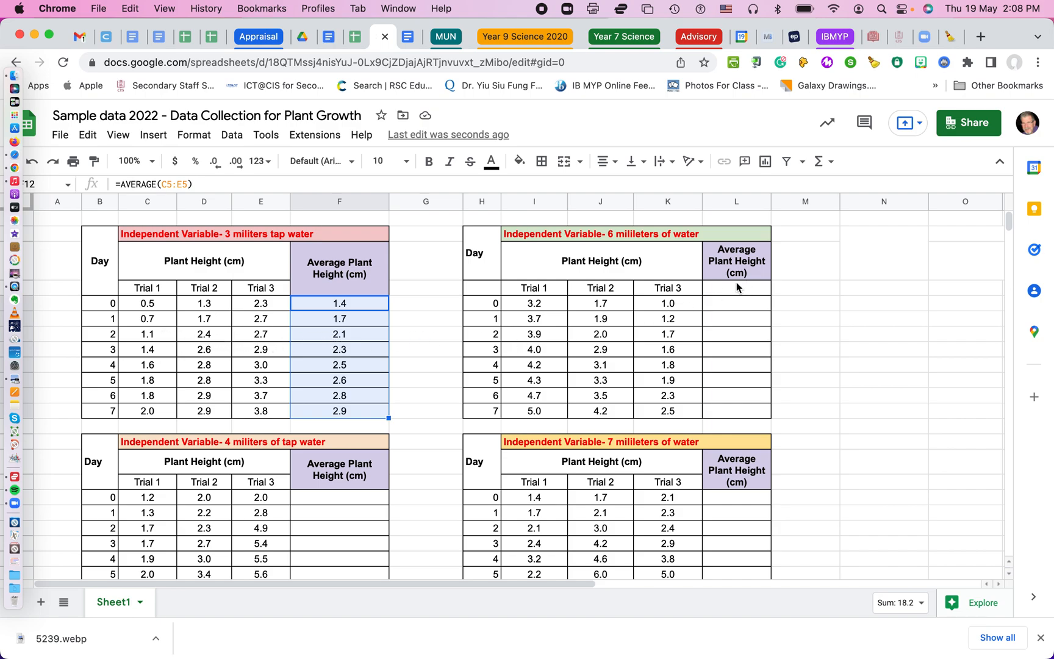
left_click(714, 291)
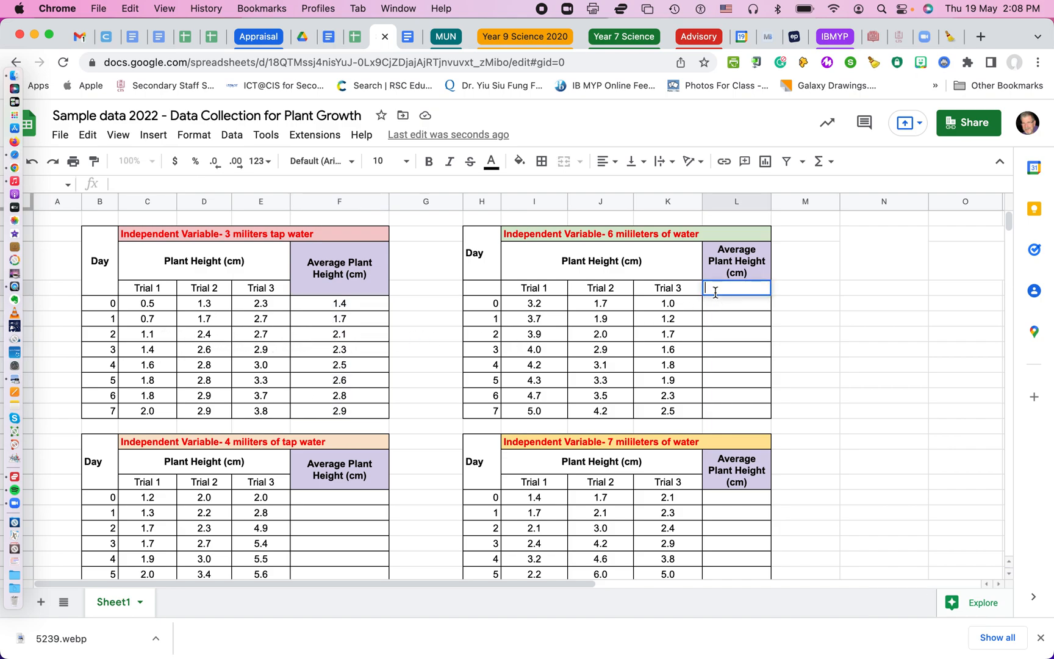
type("=")
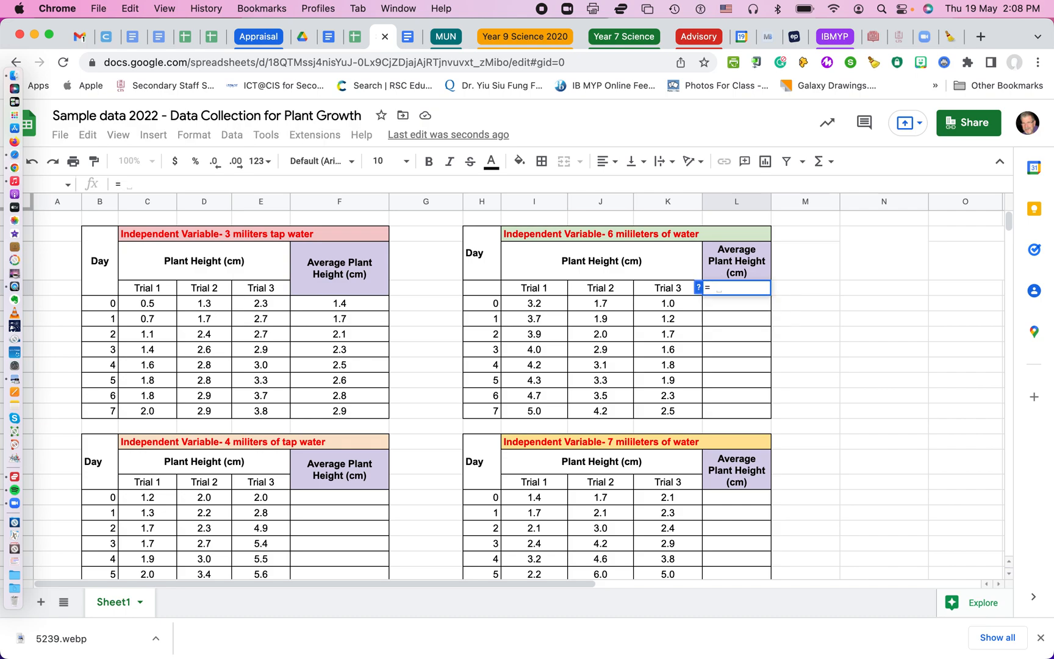
key("BackSpace")
type("avera")
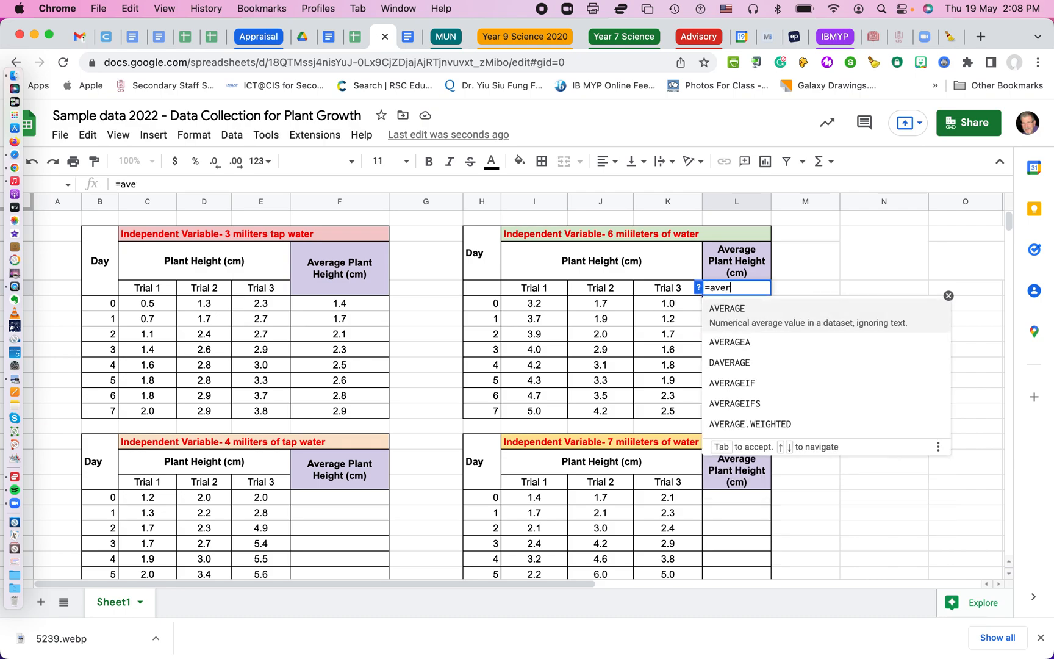
left_click(735, 315)
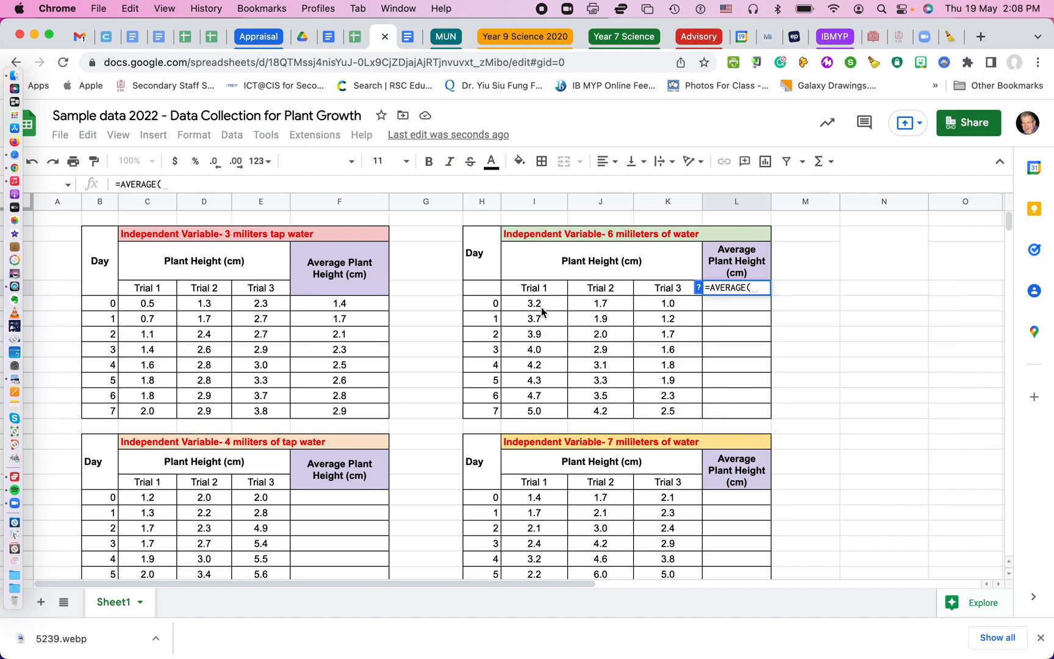
left_click(751, 298)
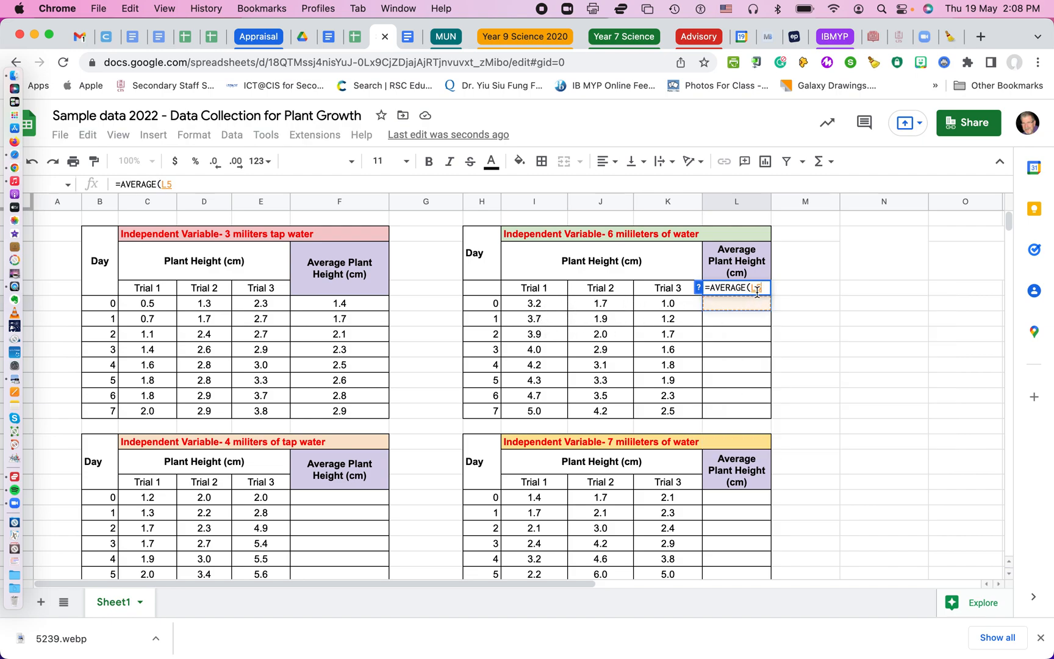
key("BackSpace")
key("BackSpace")
key("BackSpace")
key("BackSpace")
key("BackSpace")
key("BackSpace")
key("BackSpace")
key("BackSpace")
key("BackSpace")
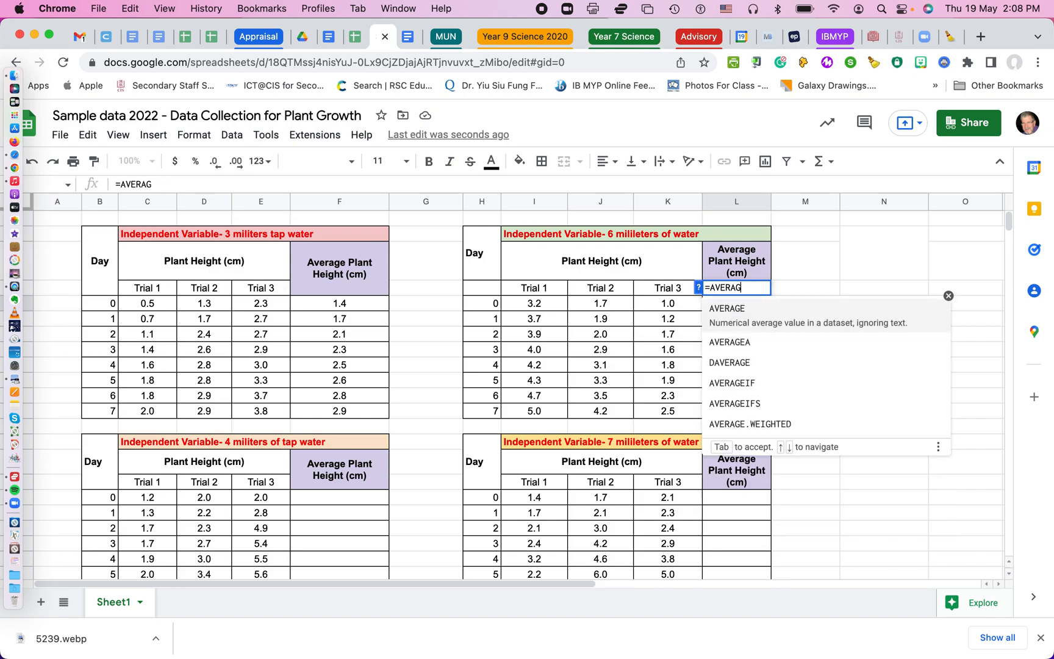
key("BackSpace")
key("BackSpace")
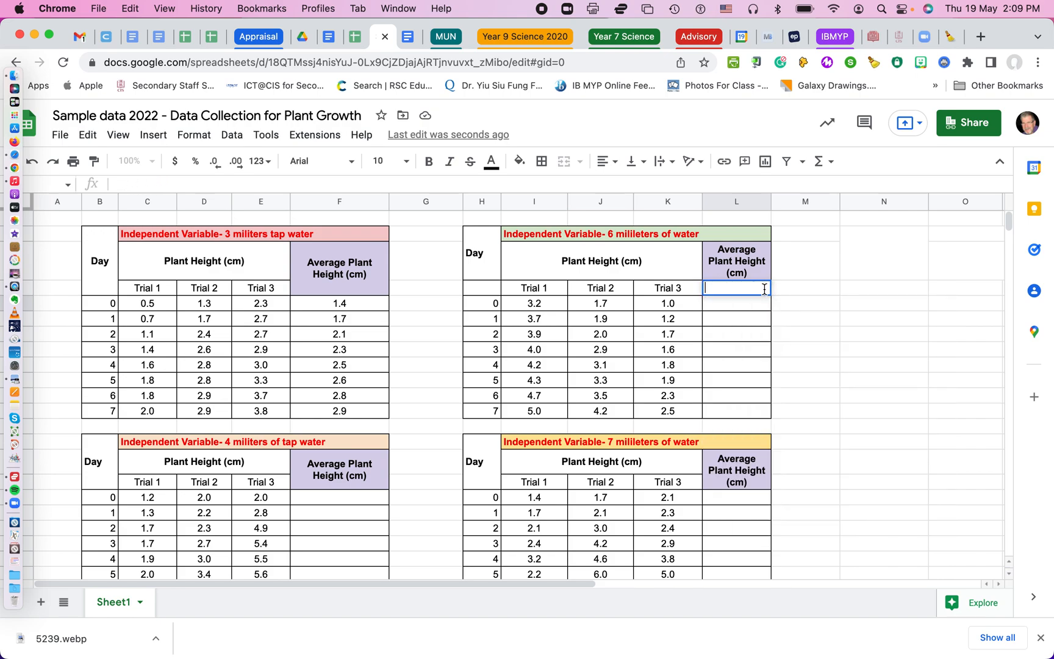
Average the Day 0 trials in the 6 ml table with =AVERAGE(I5:K5) and fill the formula down through Day 7
left_click(716, 308)
double_click(725, 305)
type("=")
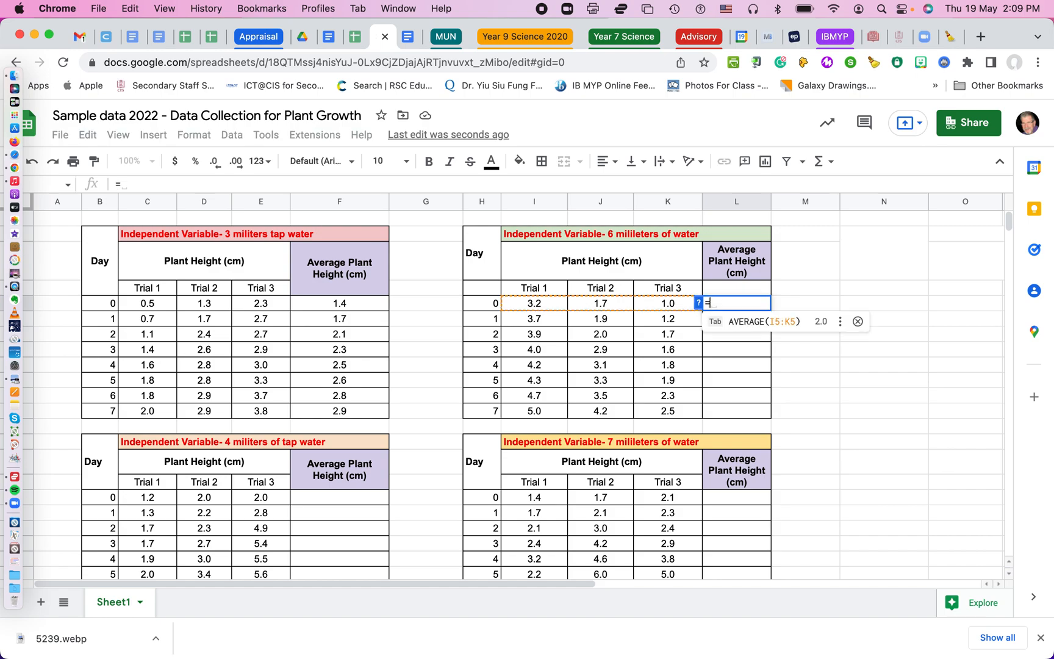
left_click(731, 322)
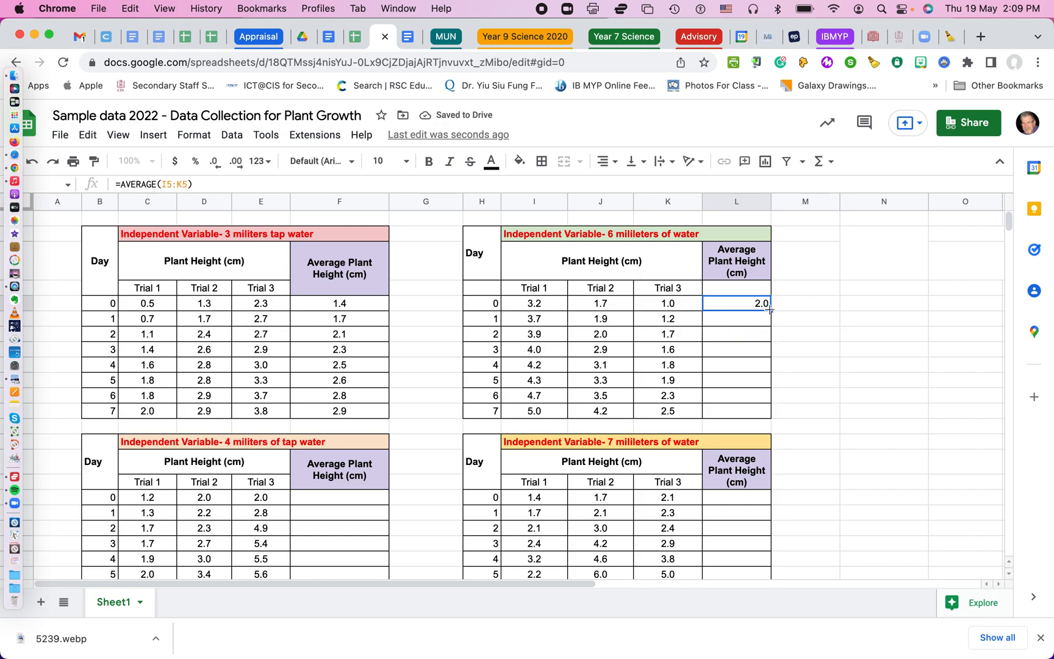
left_click_drag(770, 311, 769, 413)
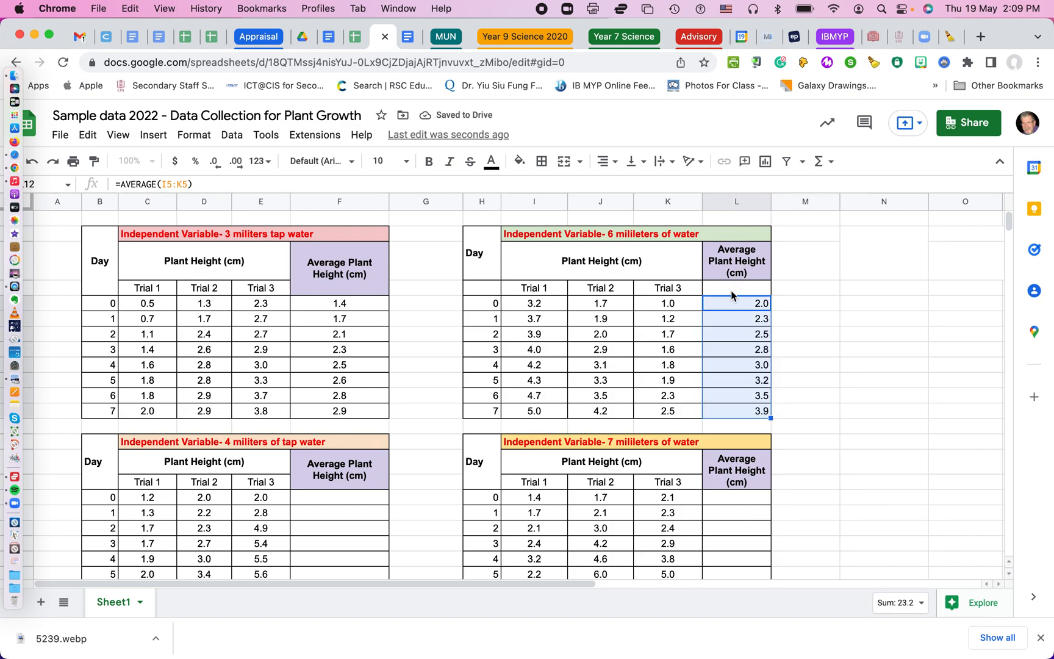
Center the Day 0 to Day 7 averages horizontally in the 6 ml table
left_click(606, 162)
left_click(623, 191)
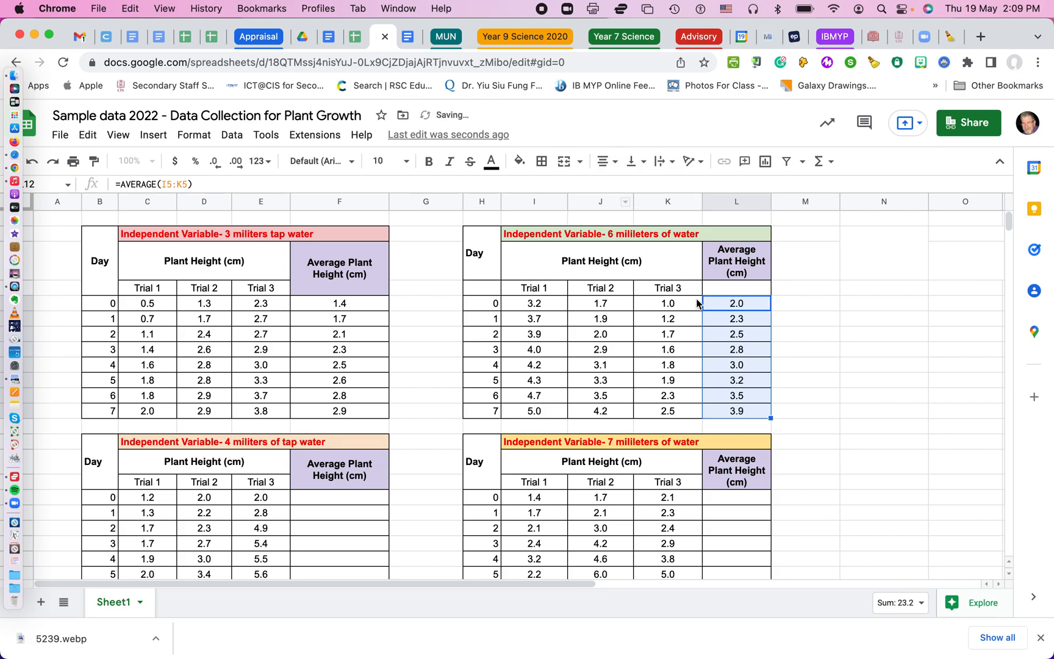
left_click(801, 347)
Fill the 4 ml table's Day 0 to Day 7 averages from =AVERAGE(C17:E17) and center them horizontally
scroll(656, 374, "down", 5)
scroll(656, 374, "right", 1)
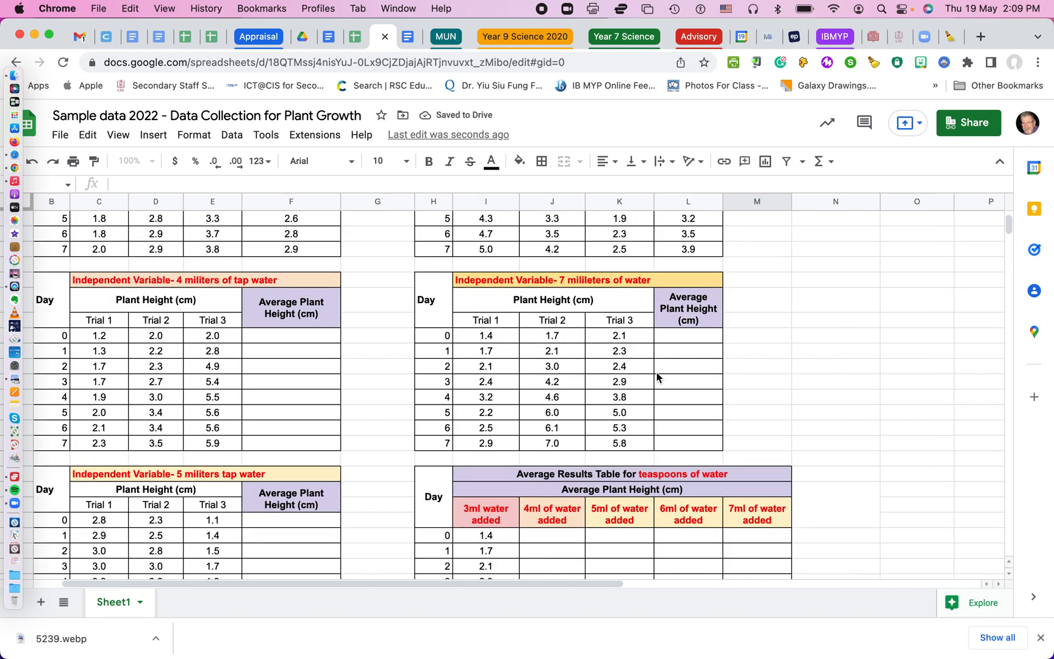
left_click(261, 333)
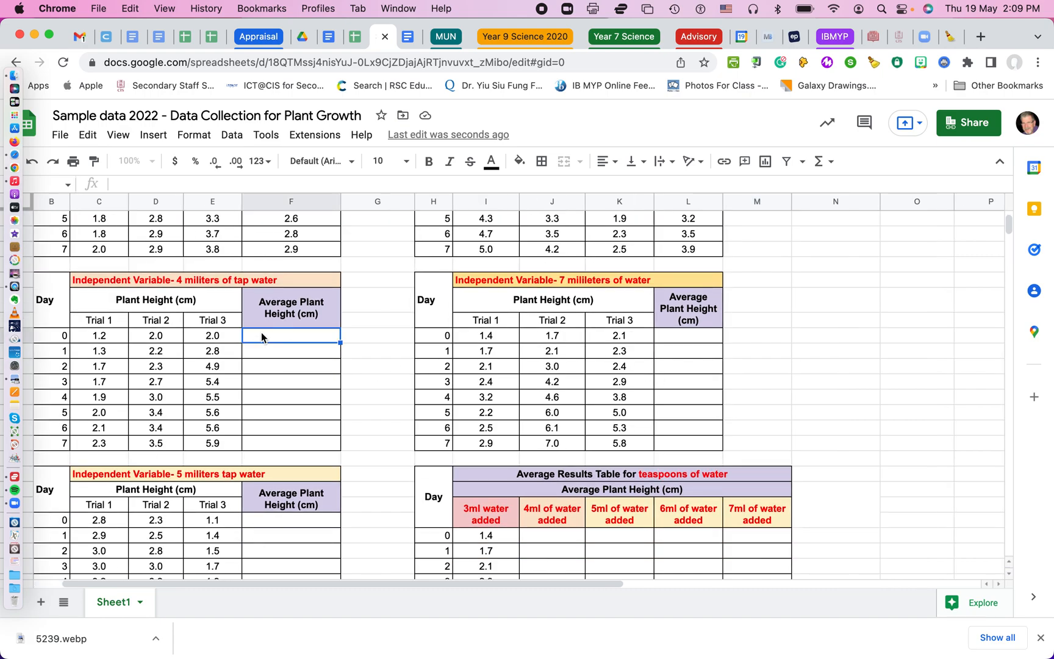
type("=")
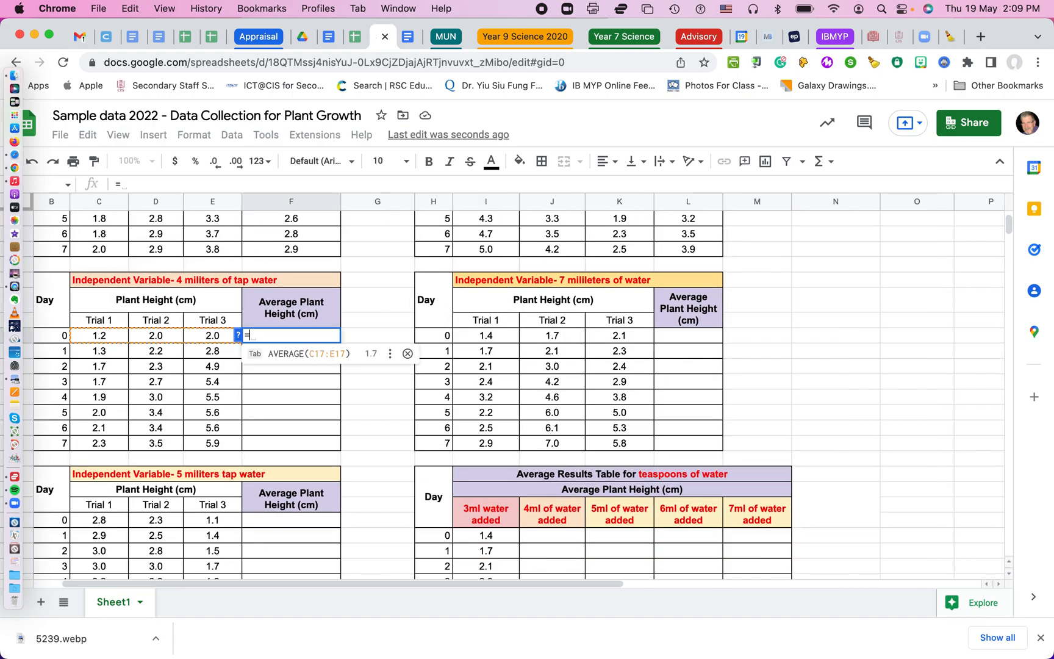
left_click(293, 362)
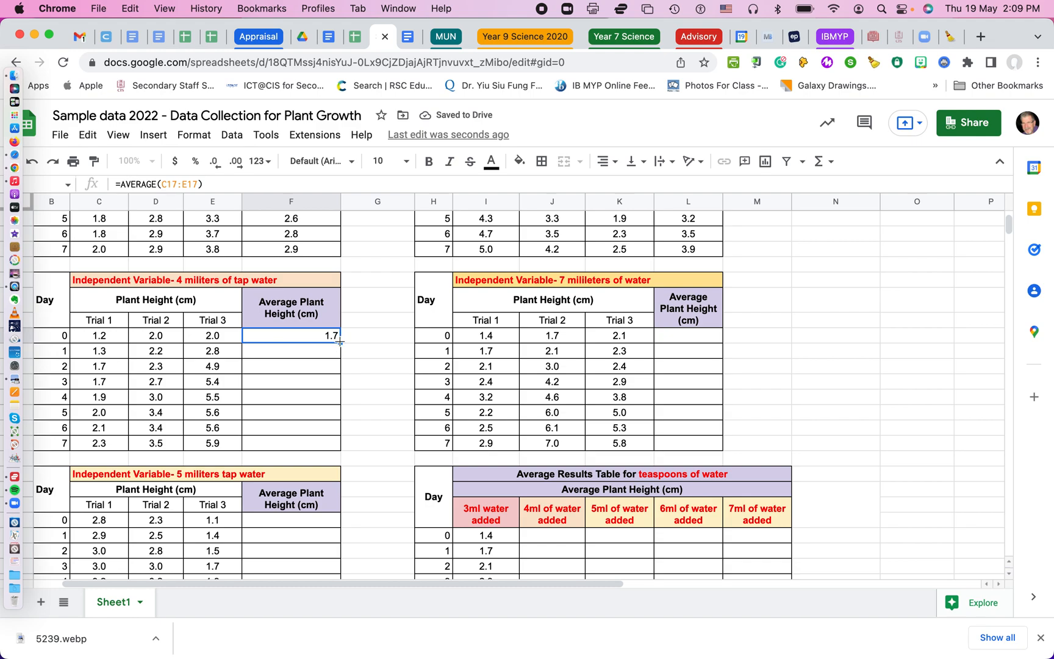
left_click_drag(339, 342, 340, 451)
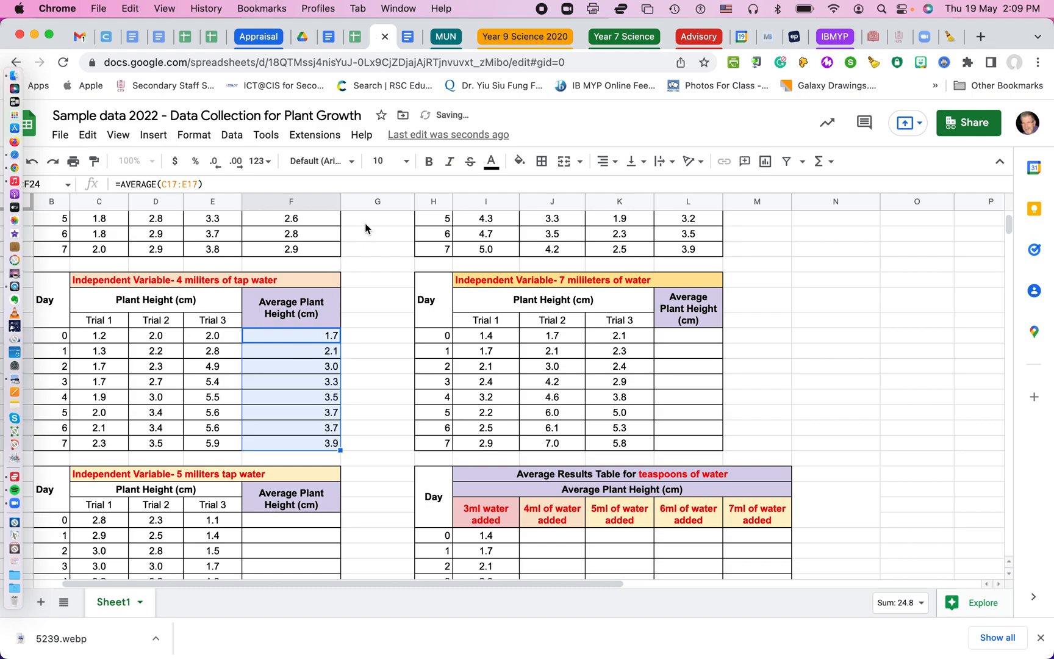
left_click(606, 164)
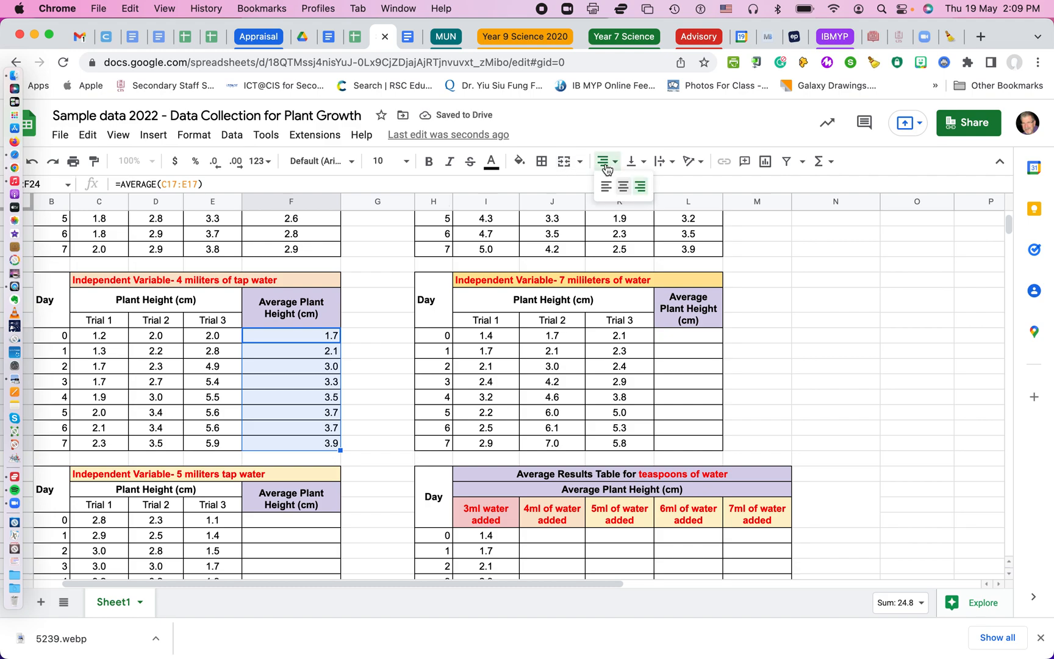
left_click(622, 186)
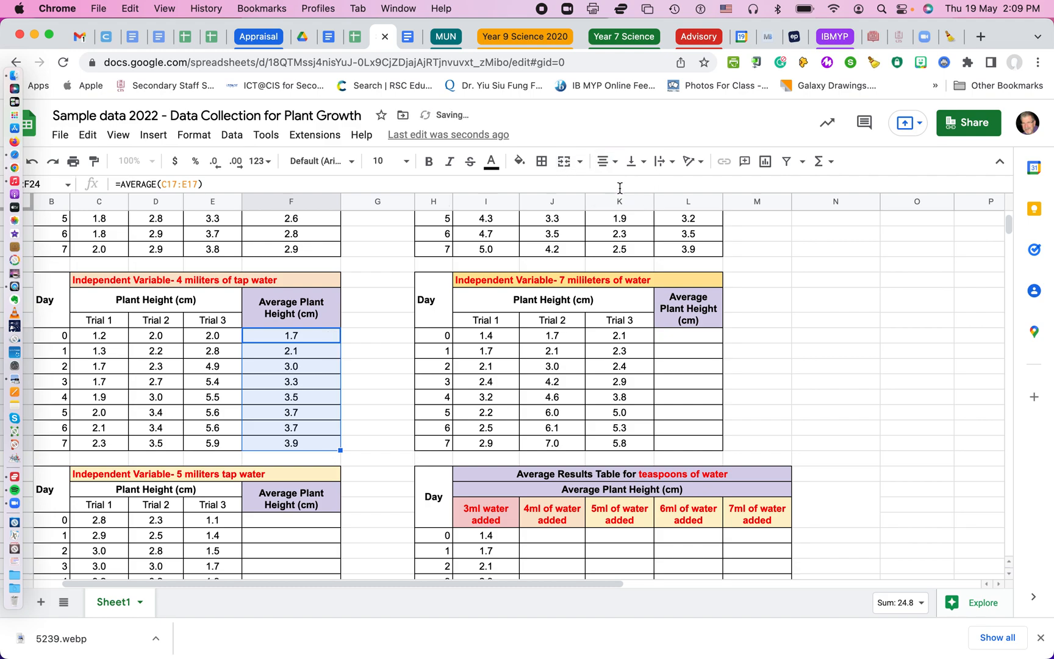
Fill the 7 ml table's Day 0 to Day 7 averages from =AVERAGE(I17:K17) and center them horizontally
double_click(683, 337)
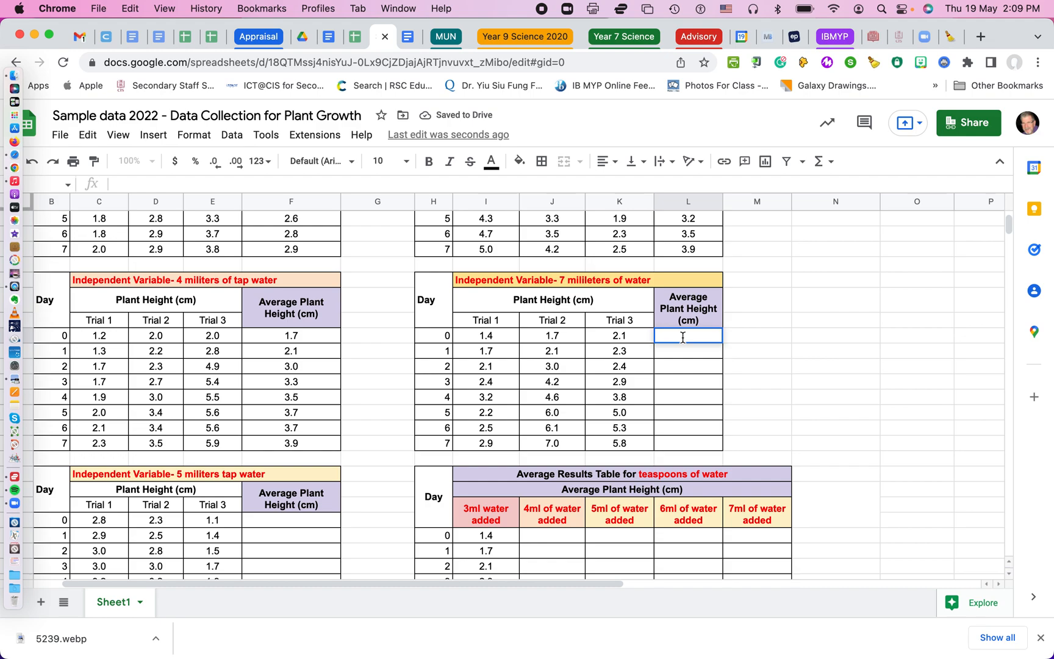
type("=av")
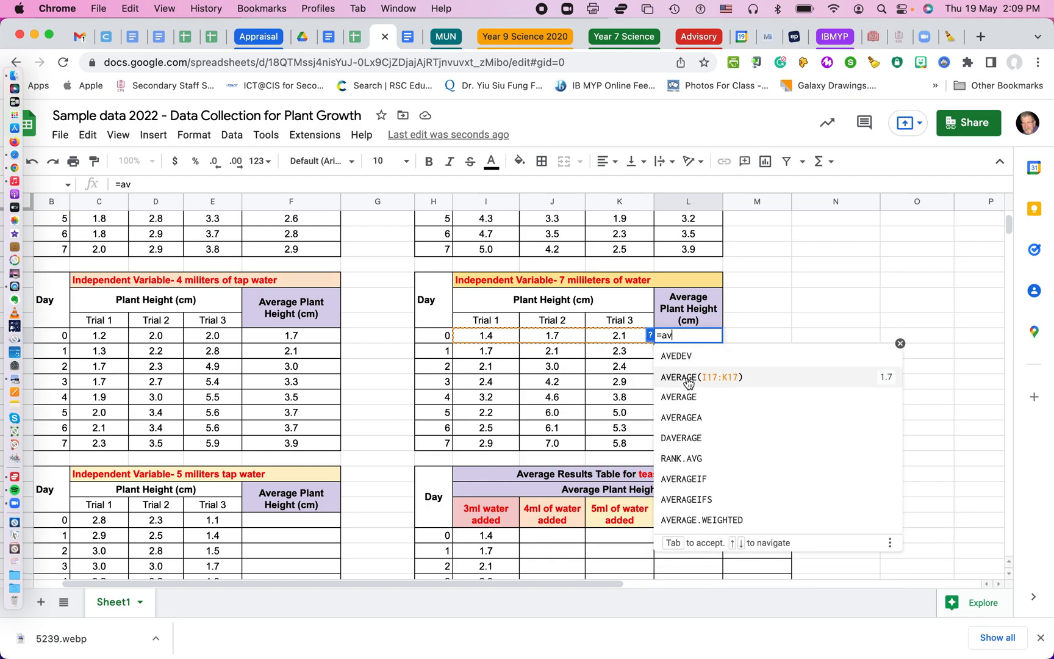
left_click(688, 380)
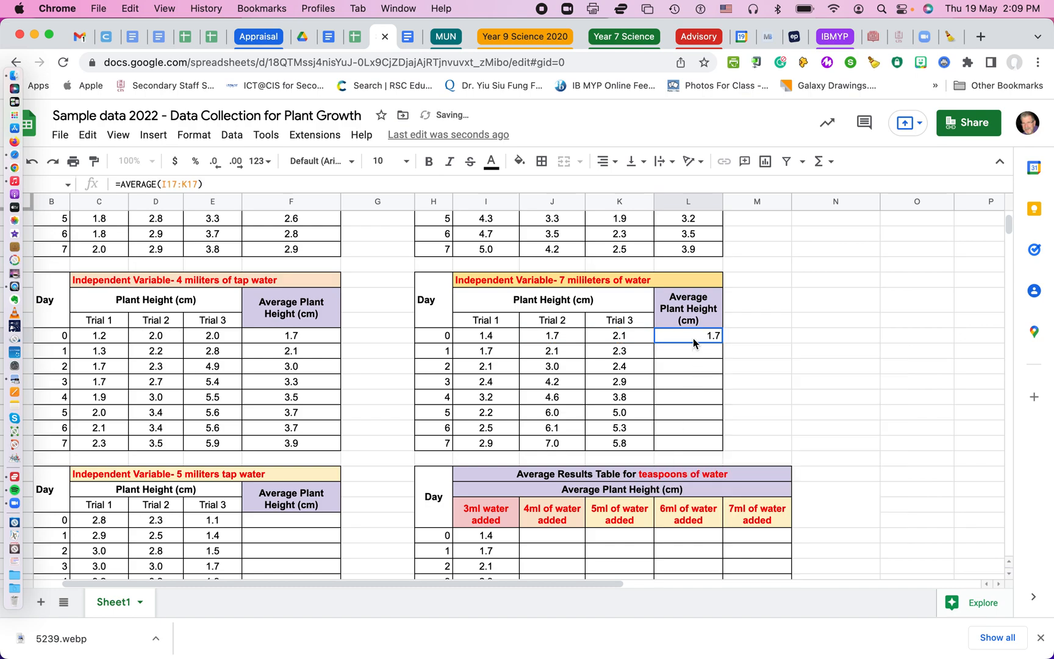
left_click_drag(723, 344, 723, 446)
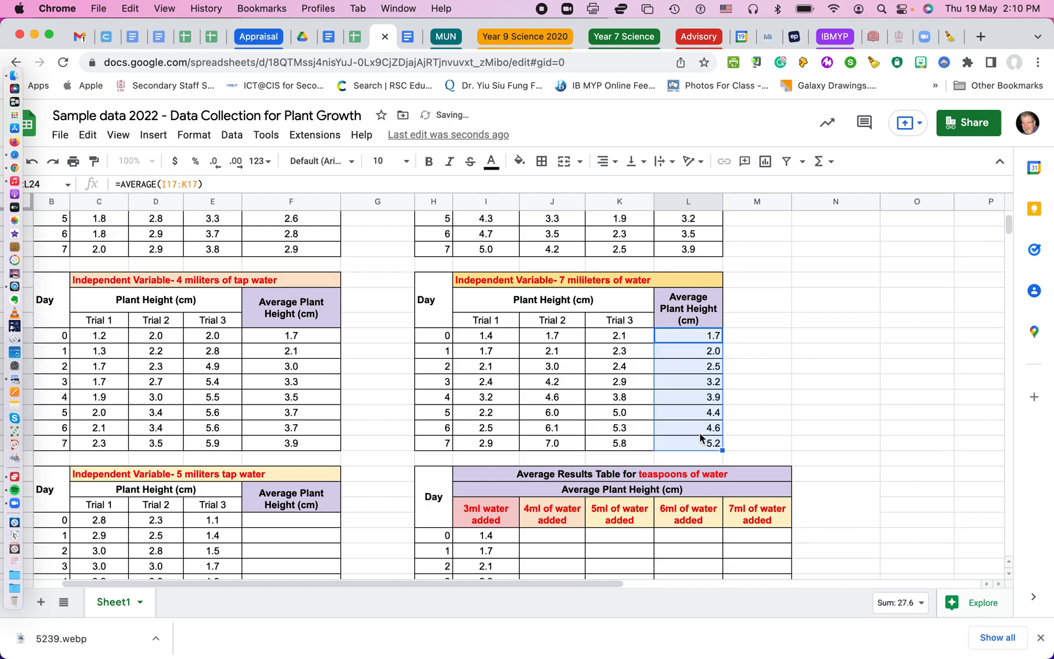
left_click(606, 161)
left_click(623, 186)
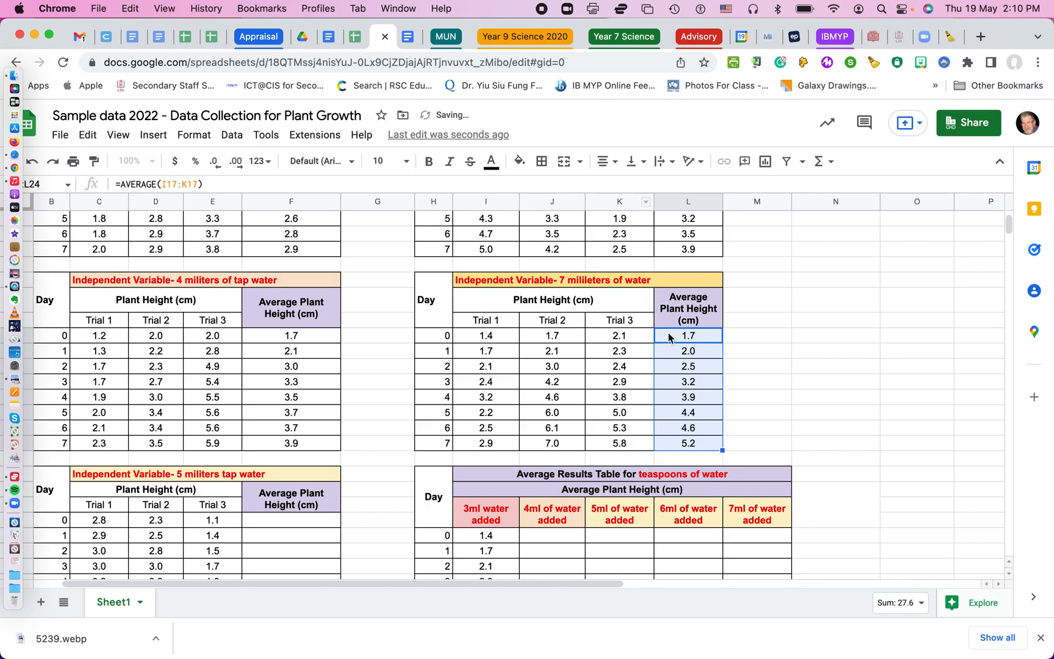
left_click(776, 353)
Fill the 5 ml table's Day 0 to Day 7 averages from =AVERAGE(C29:E29) and center them horizontally
scroll(774, 350, "down", 5)
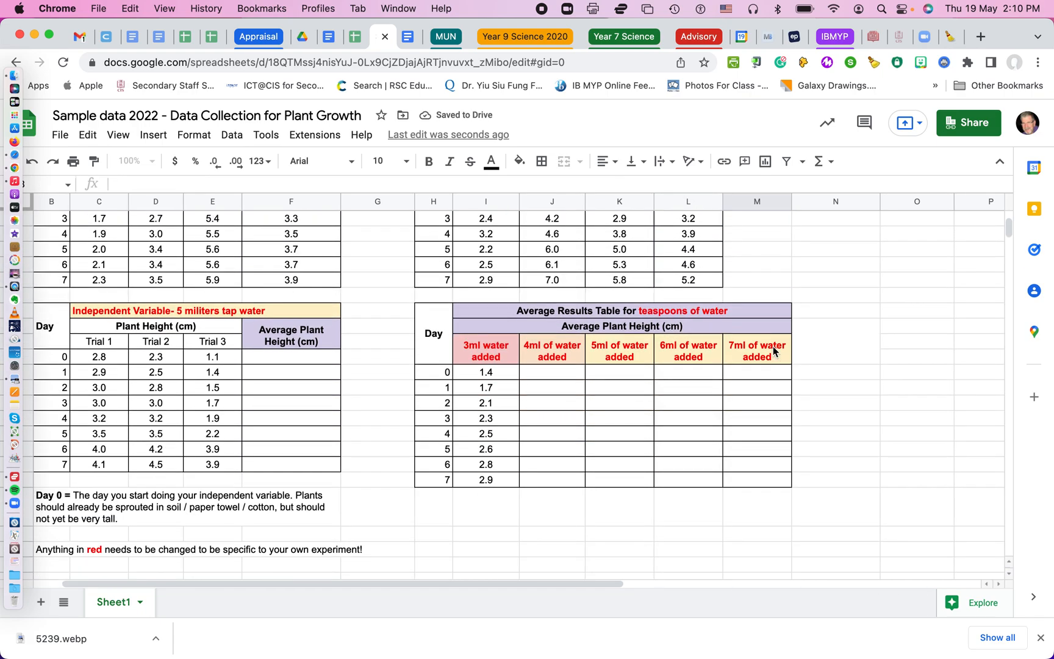
left_click(263, 358)
type("=")
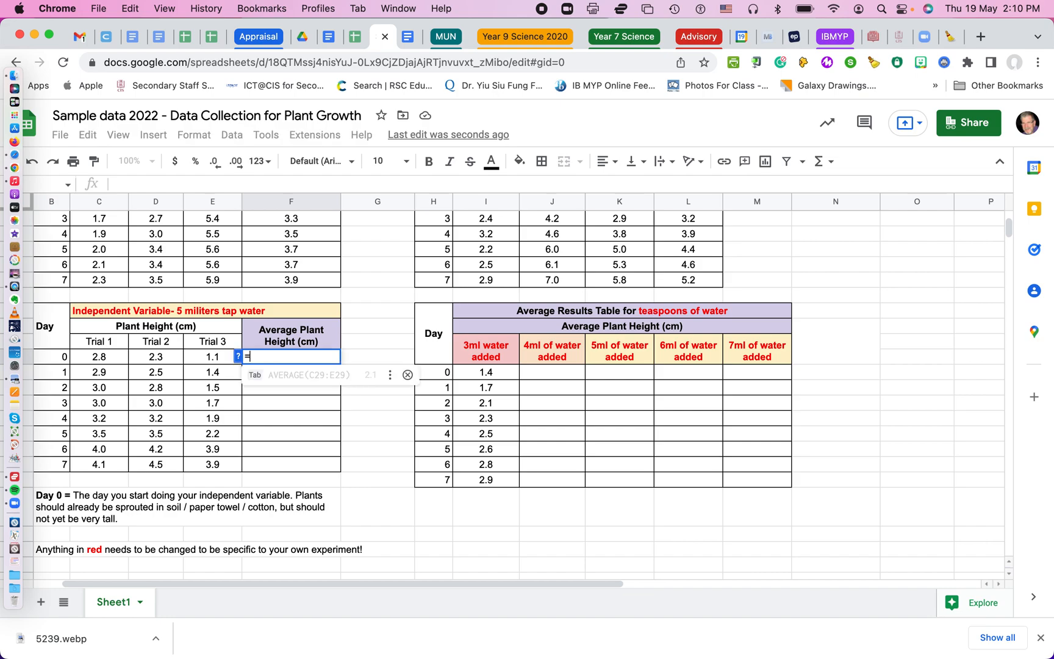
left_click(282, 375)
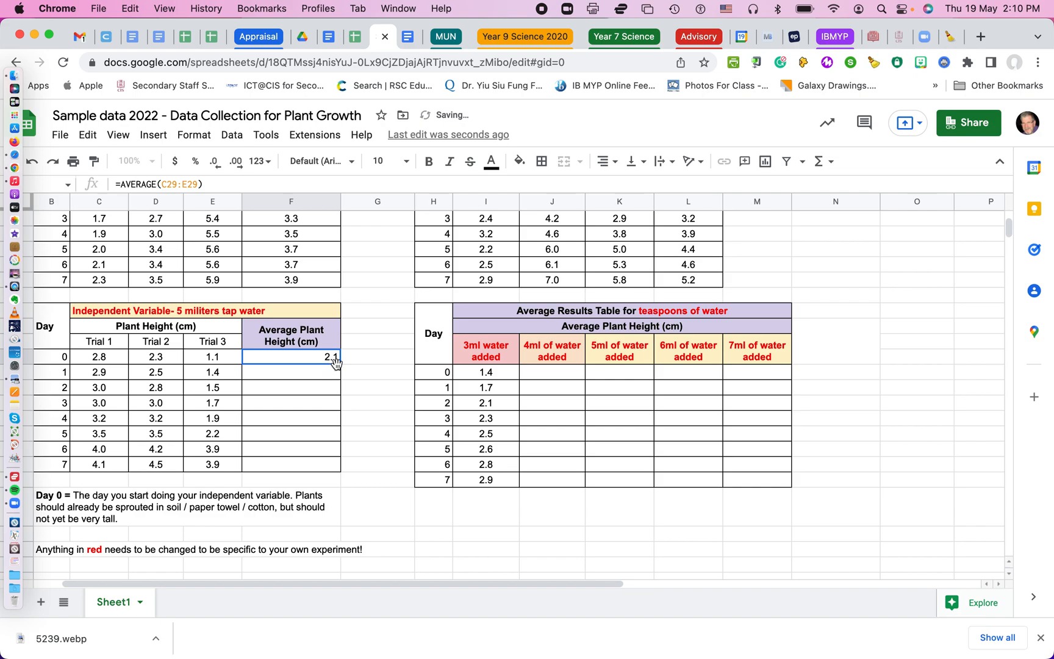
left_click_drag(340, 363, 339, 470)
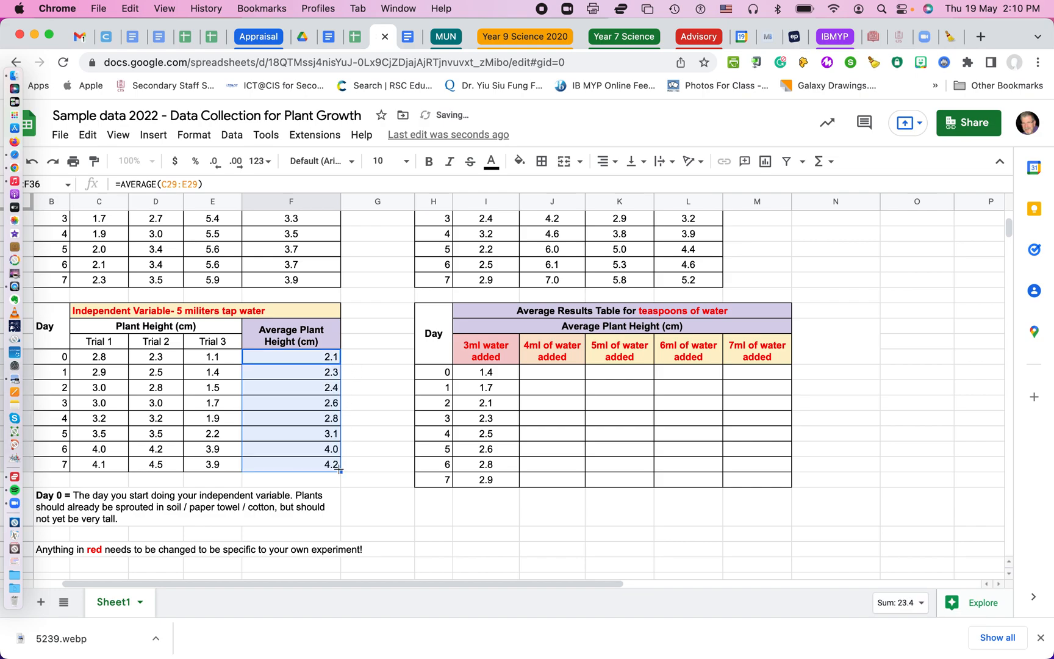
left_click(608, 161)
left_click(624, 187)
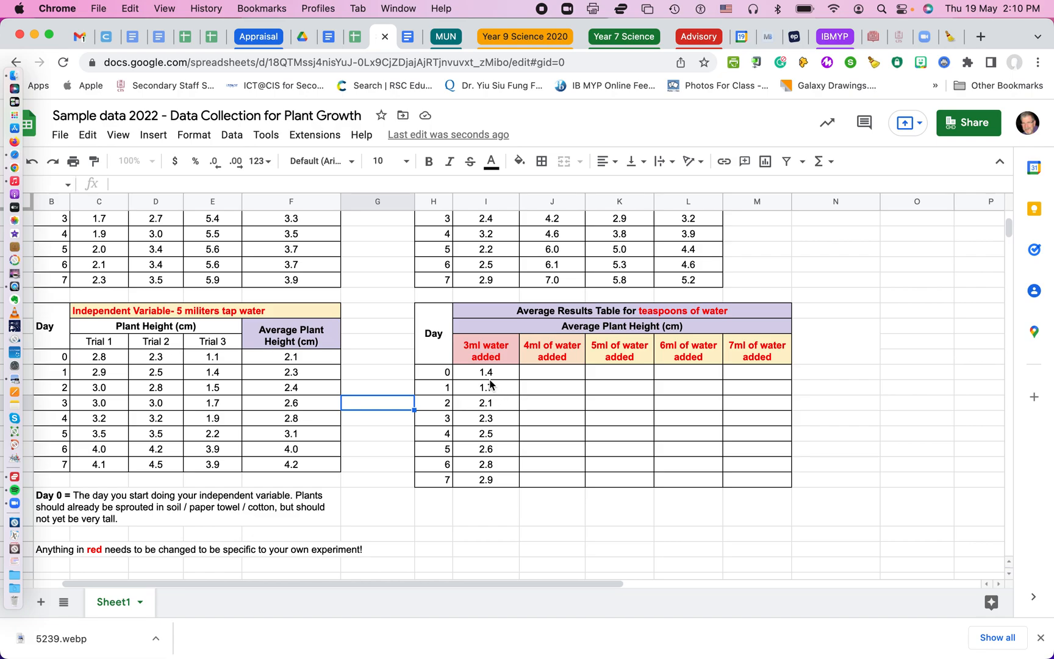
Review the average plant height columns of the 3 to 7 ml tables against the average results table
scroll(353, 282, "up", 5)
scroll(352, 282, "right", 1)
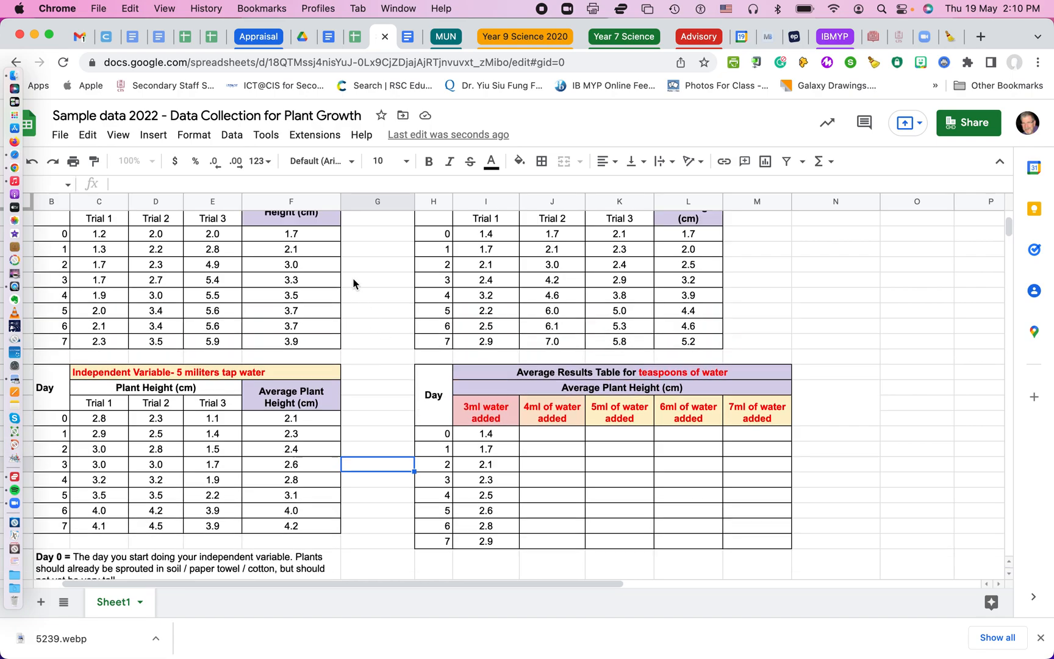
scroll(336, 282, "up", 3)
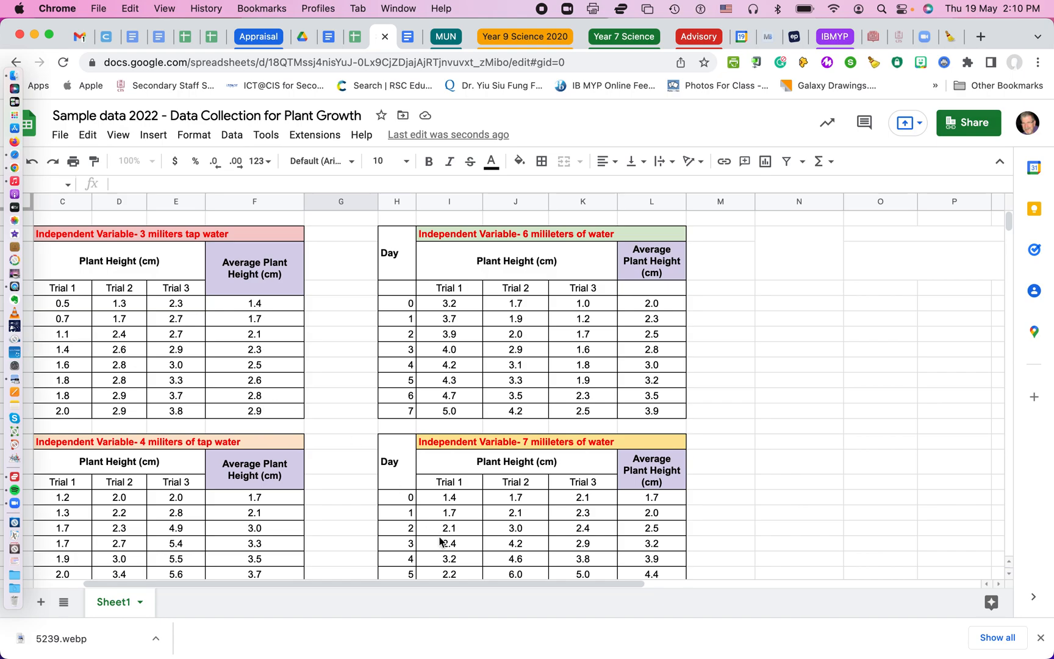
scroll(438, 538, "down", 5)
scroll(438, 538, "right", 1)
scroll(439, 541, "down", 2)
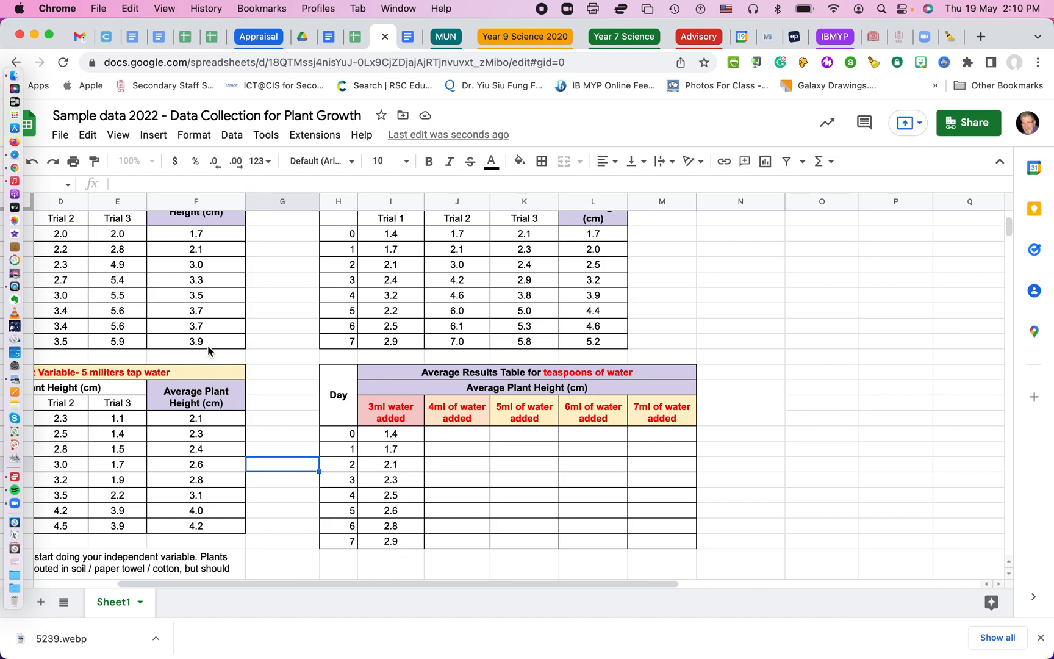
scroll(208, 350, "left", 2)
scroll(208, 350, "up", 2)
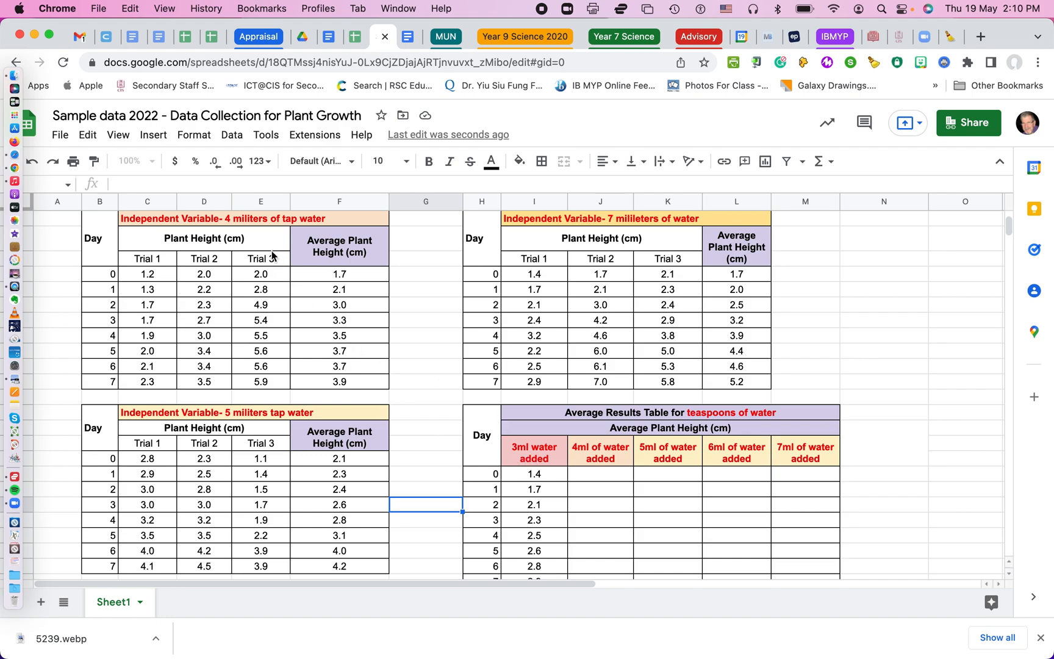
Link the 4 ml column of the average results table to the 4 ml averages with =F17, filled down through Day 7
left_click(603, 479)
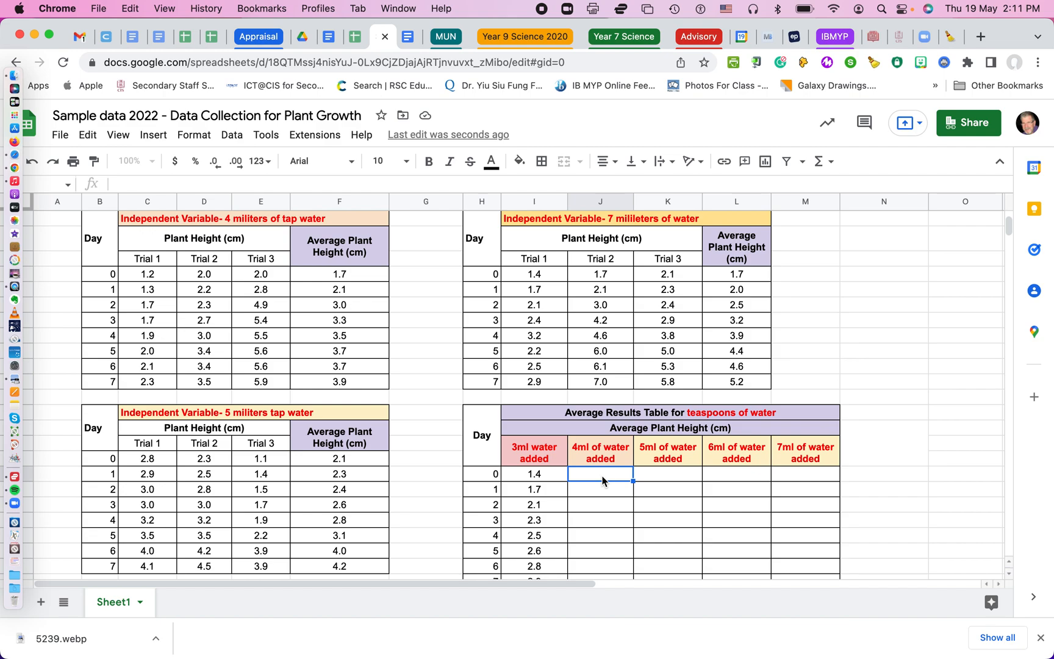
type("=")
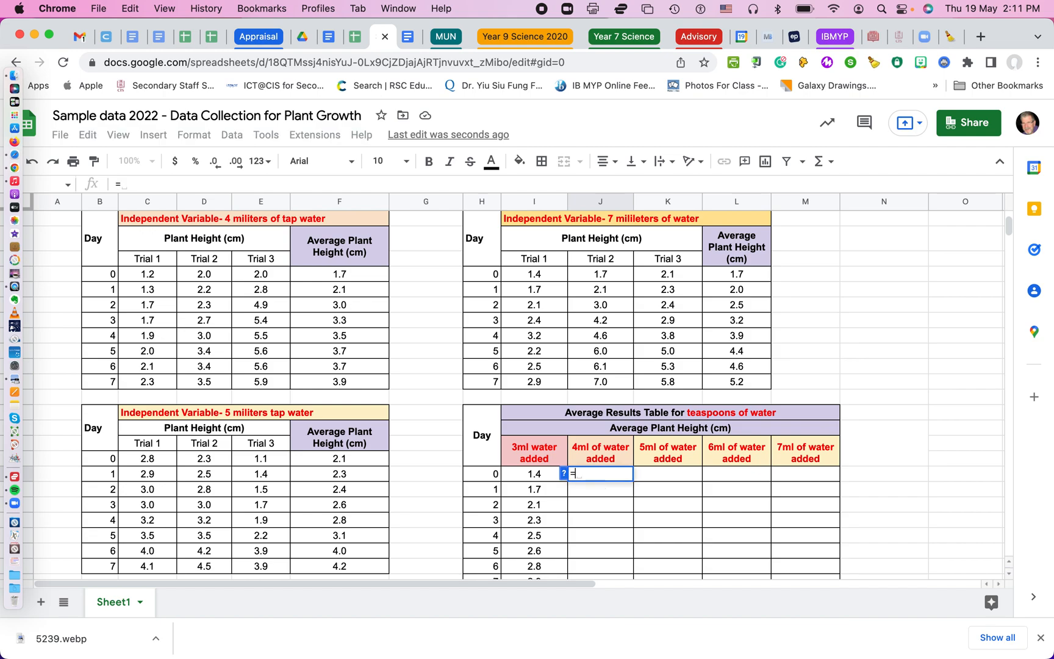
left_click(349, 275)
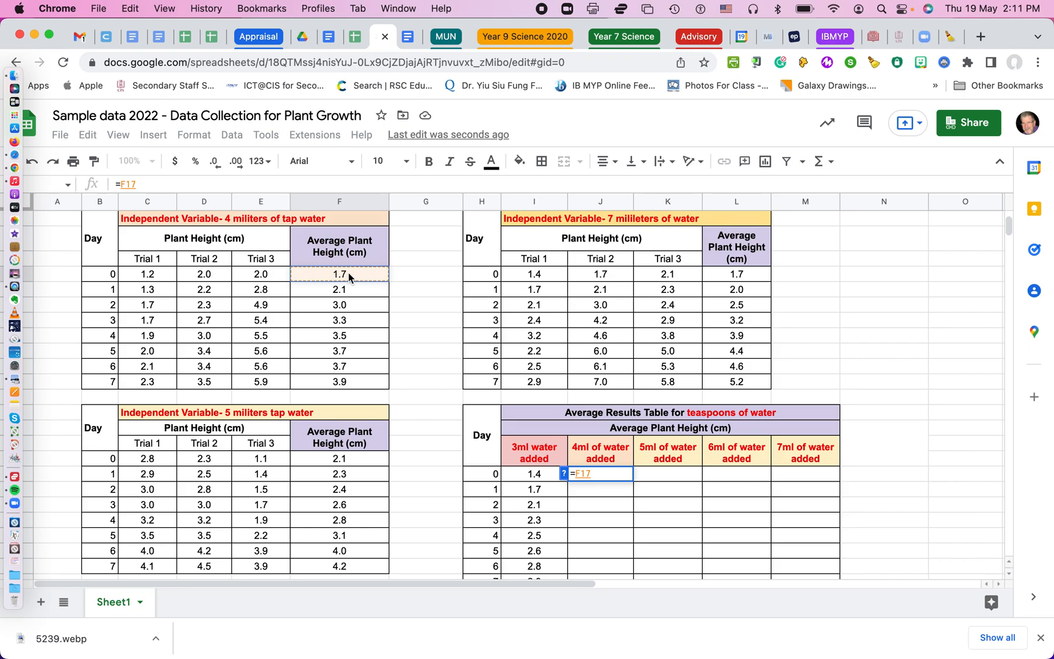
key("Return")
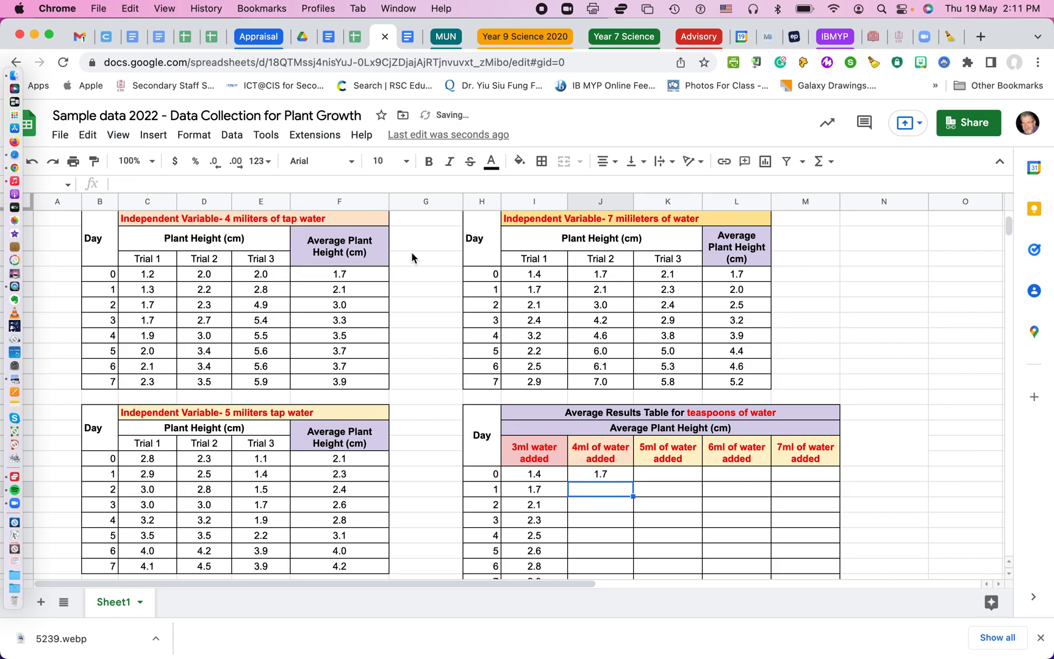
scroll(616, 482, "down", 3)
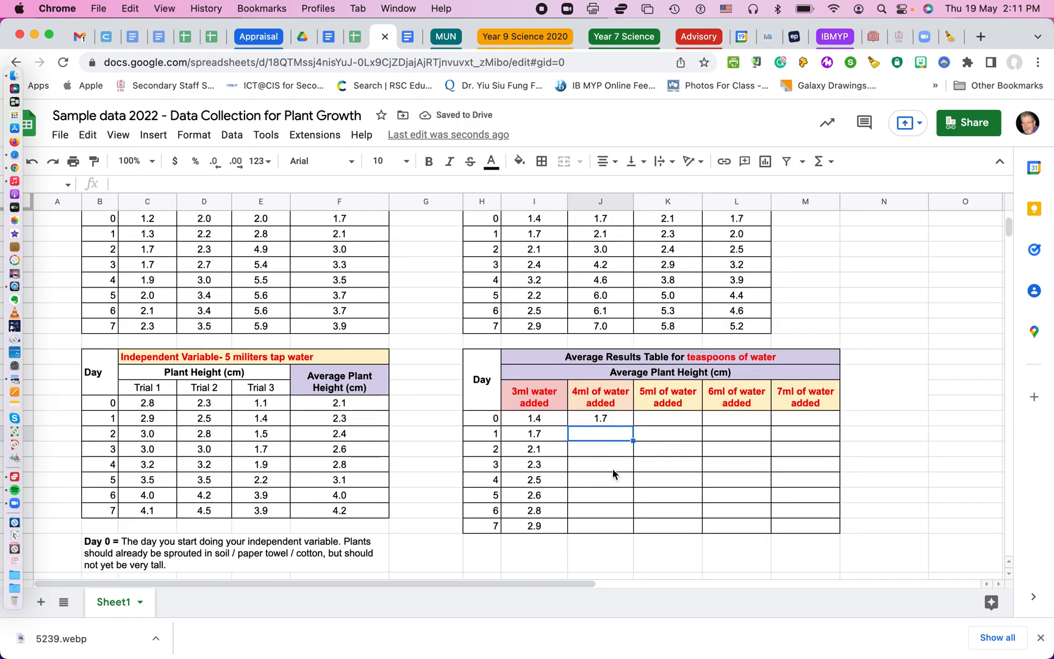
left_click(609, 424)
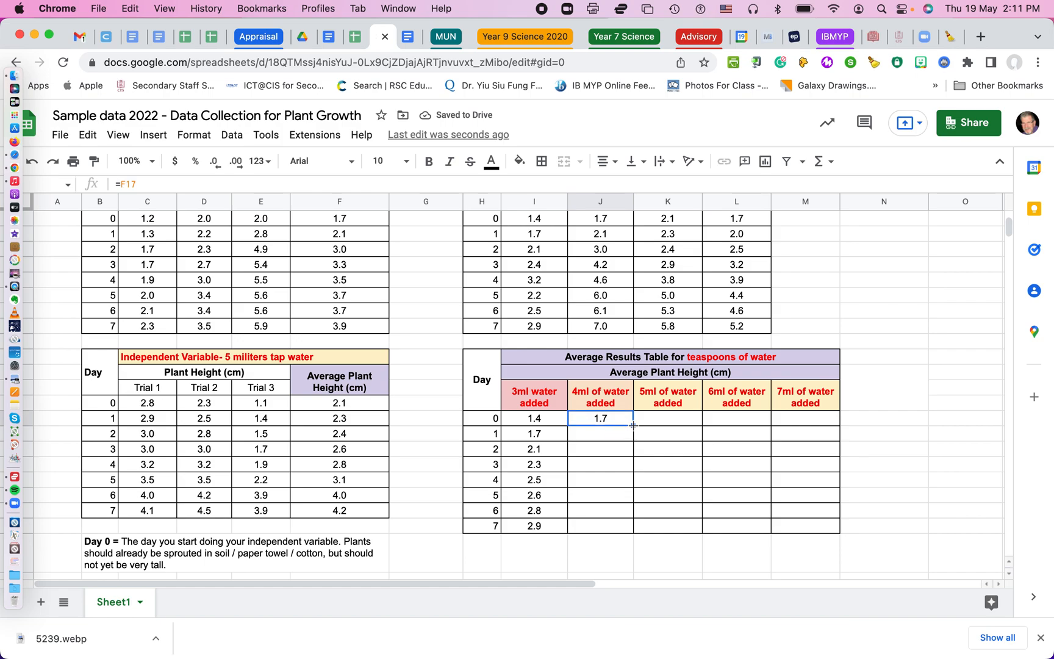
left_click_drag(633, 425, 638, 535)
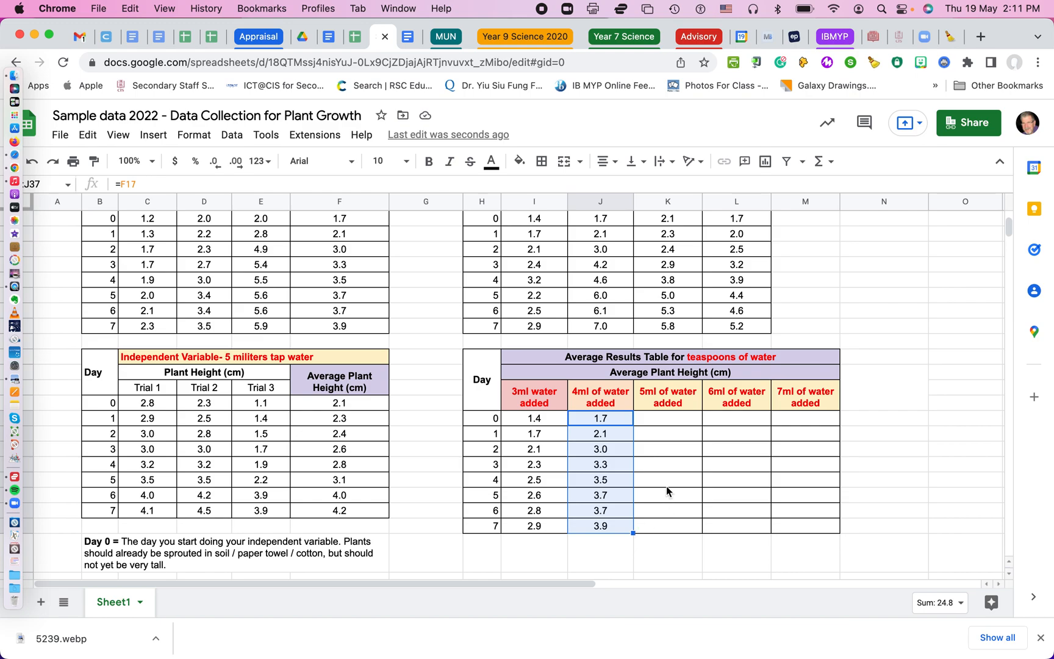
Link the 5 ml column of the average results table to the 5 ml averages with =F29, filled down through Day 7
left_click(663, 420)
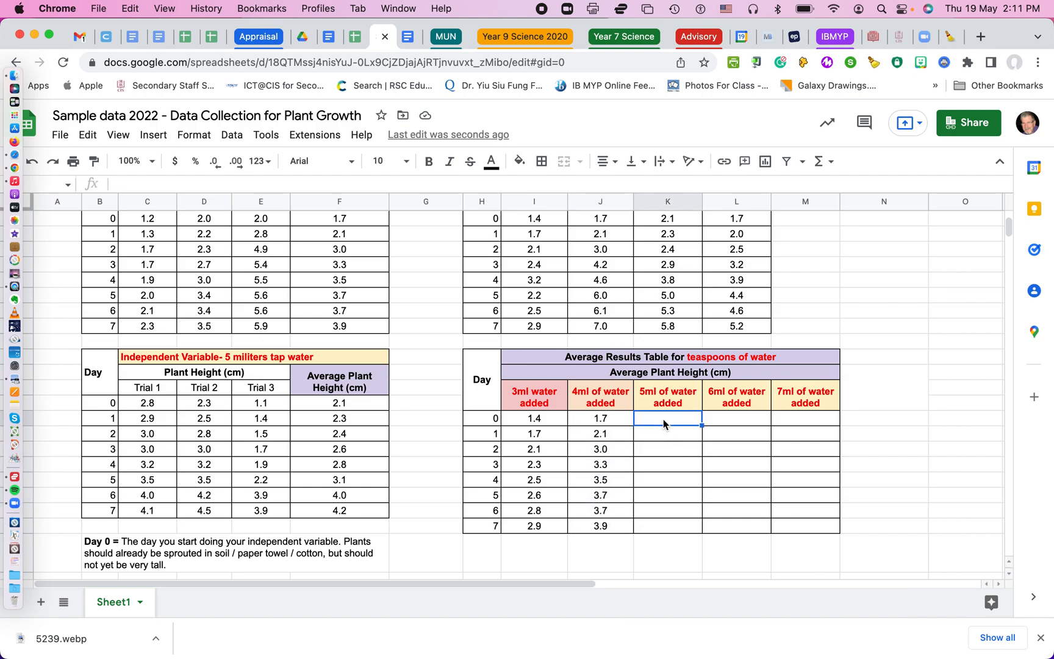
type("=")
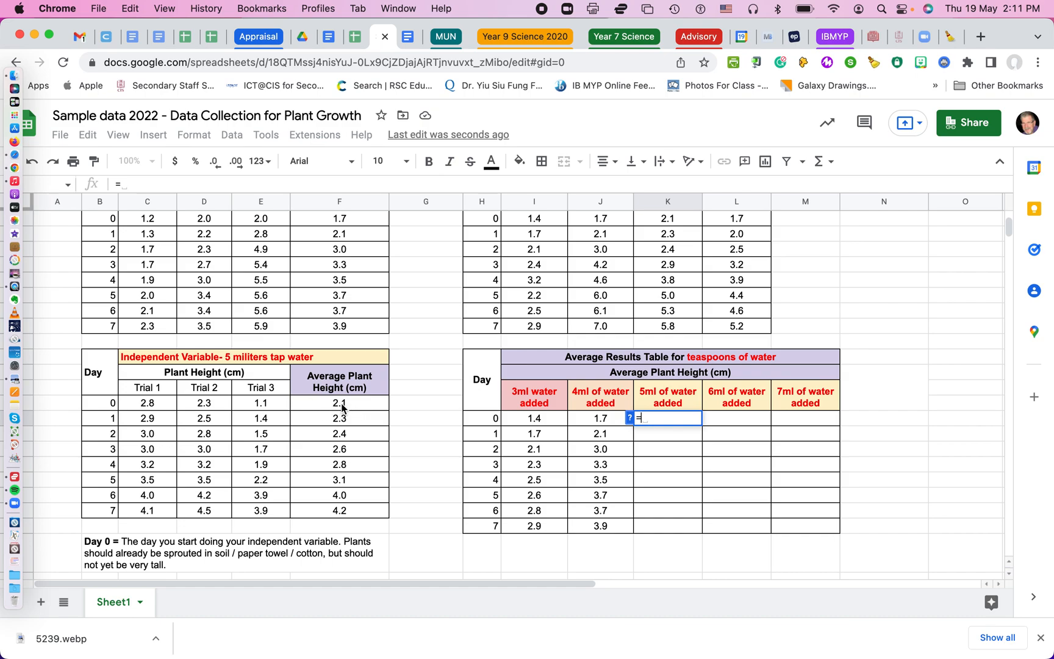
left_click(342, 408)
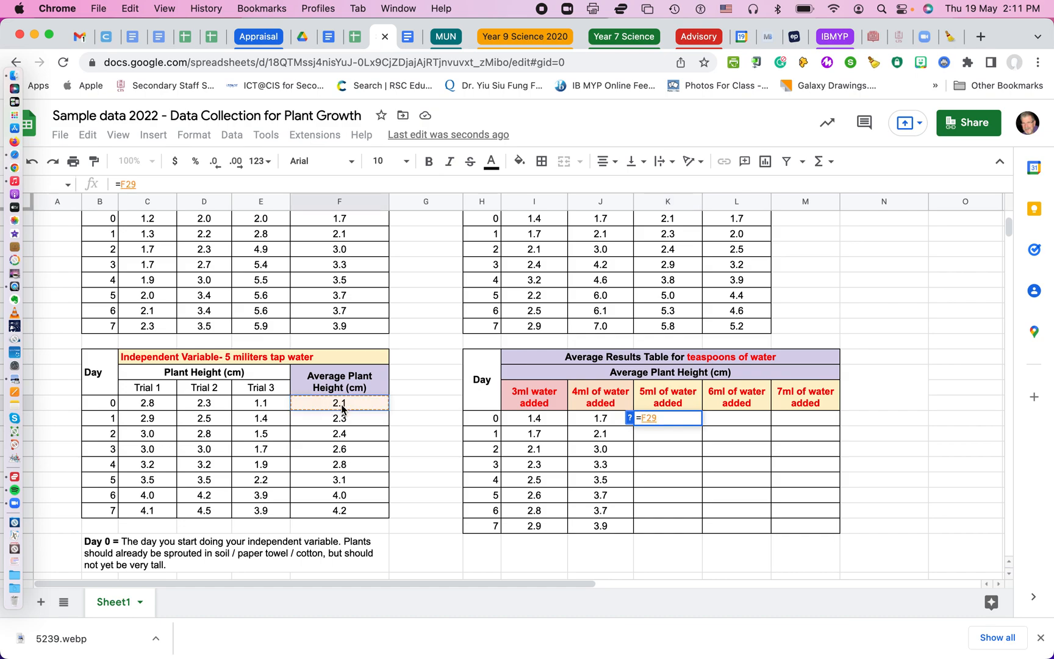
key("Return")
left_click(680, 419)
left_click_drag(701, 426, 702, 530)
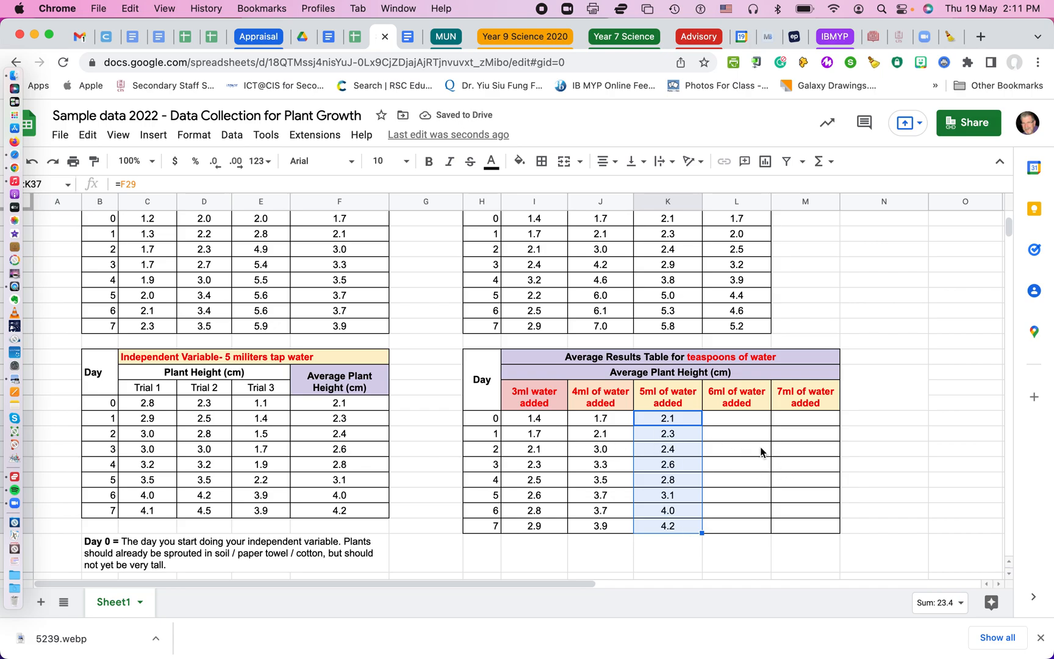
Link the 6 ml column's Day 0 cell in the average results table to the 6 ml table's Day 0 average with =L5
scroll(873, 279, "up", 5)
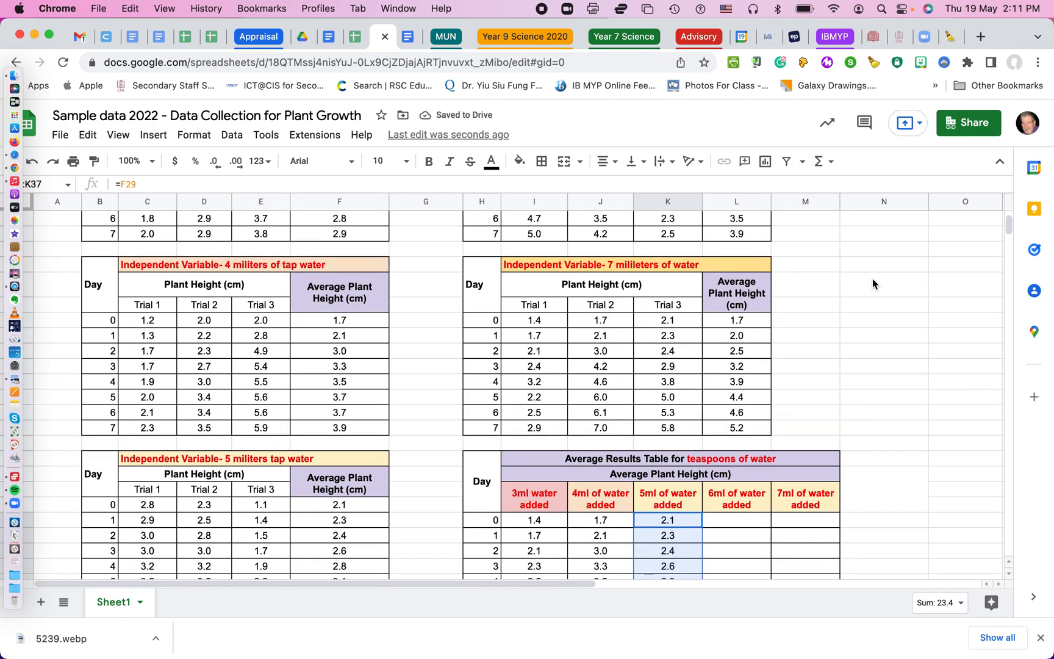
scroll(872, 284, "up", 2)
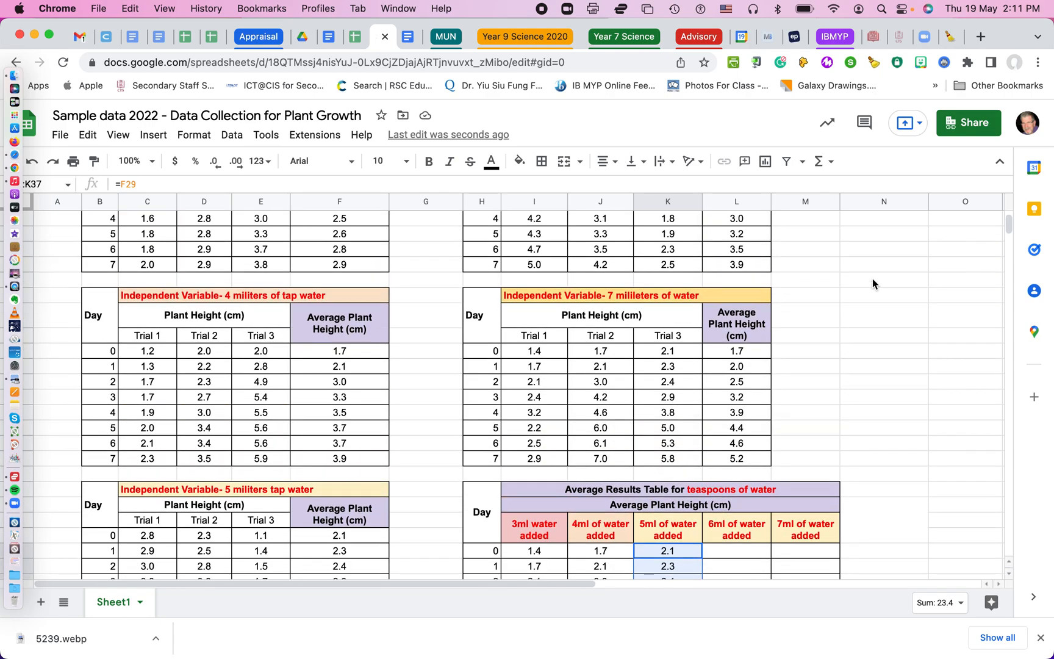
left_click(734, 552)
scroll(762, 391, "up", 5)
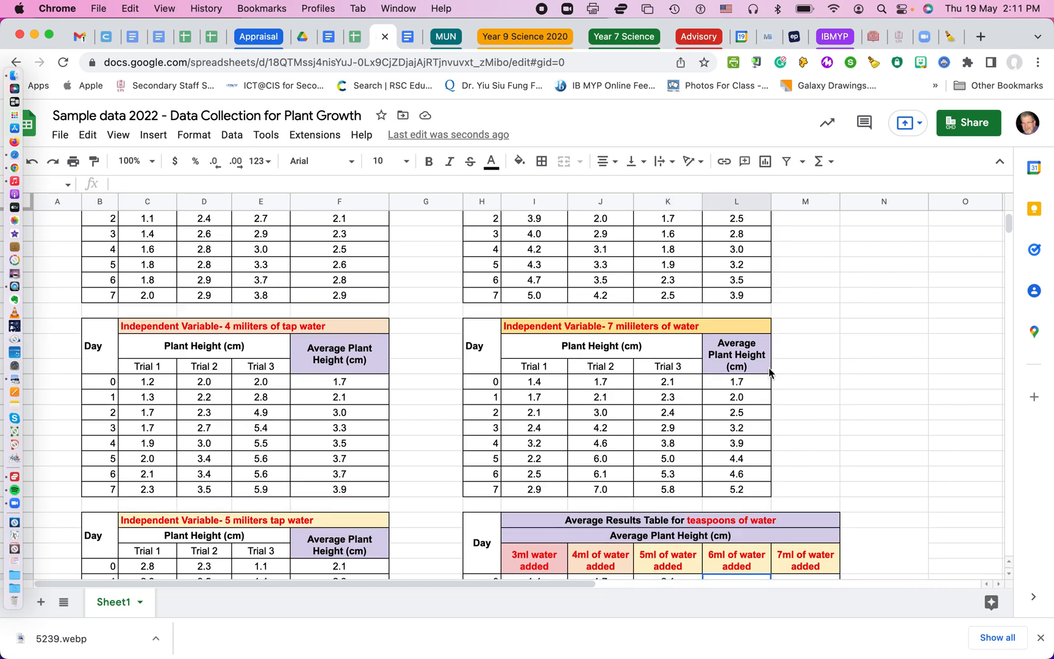
scroll(769, 372, "right", 2)
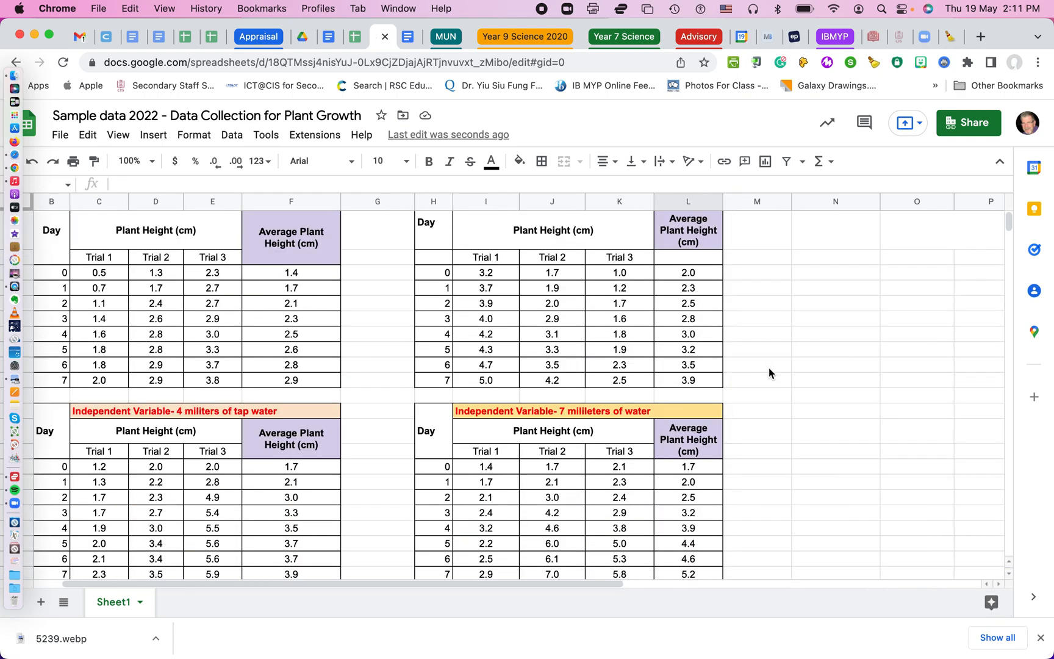
scroll(769, 374, "down", 5)
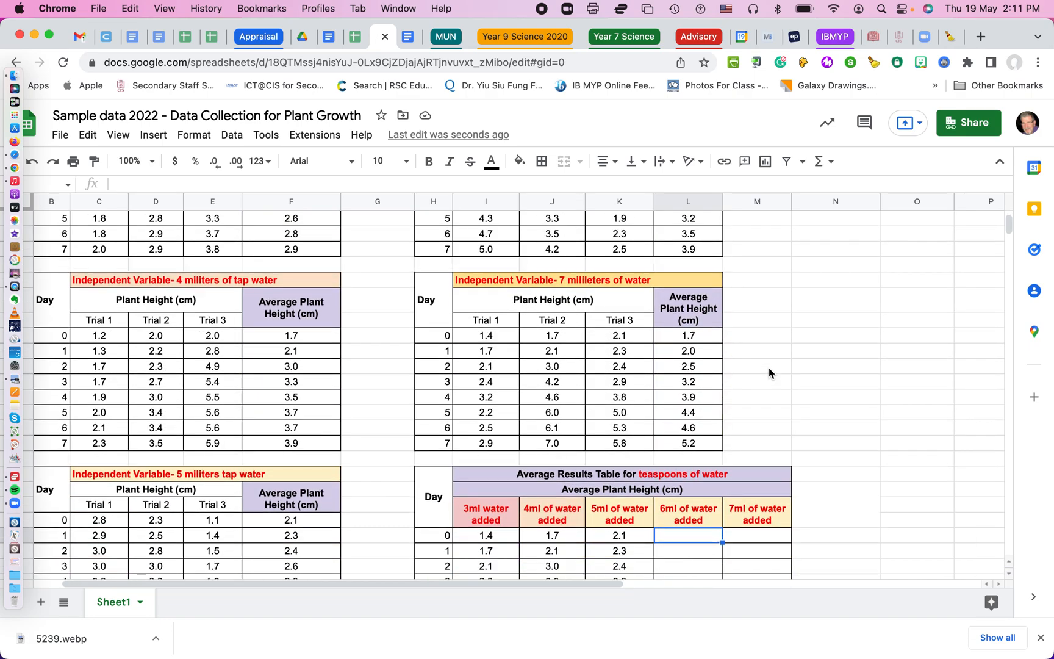
type("=")
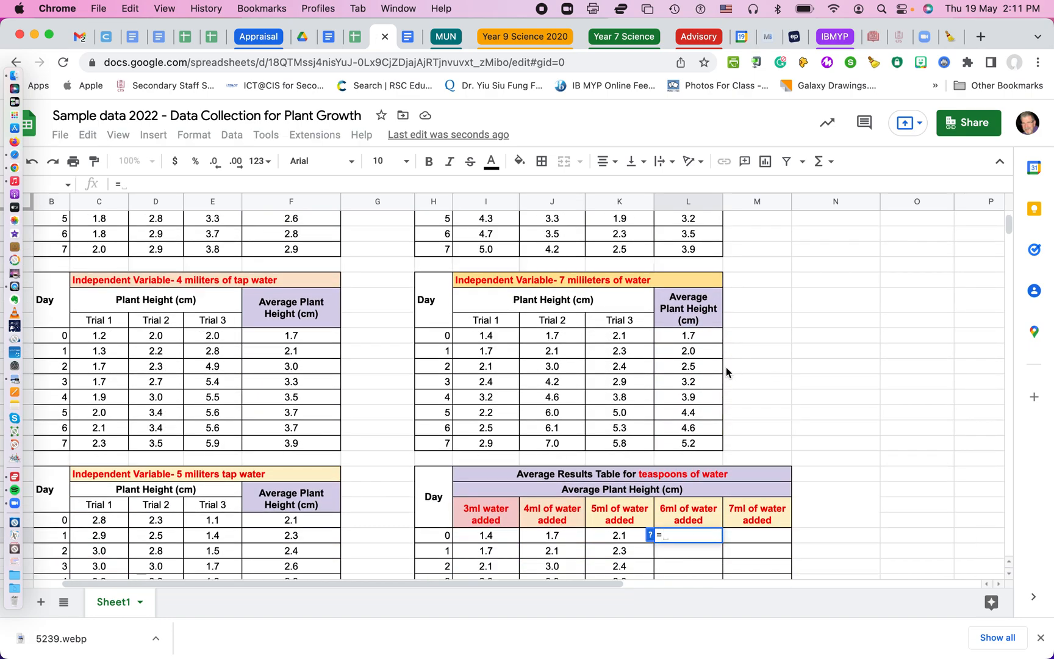
scroll(722, 370, "up", 1)
scroll(722, 368, "up", 5)
scroll(721, 369, "right", 2)
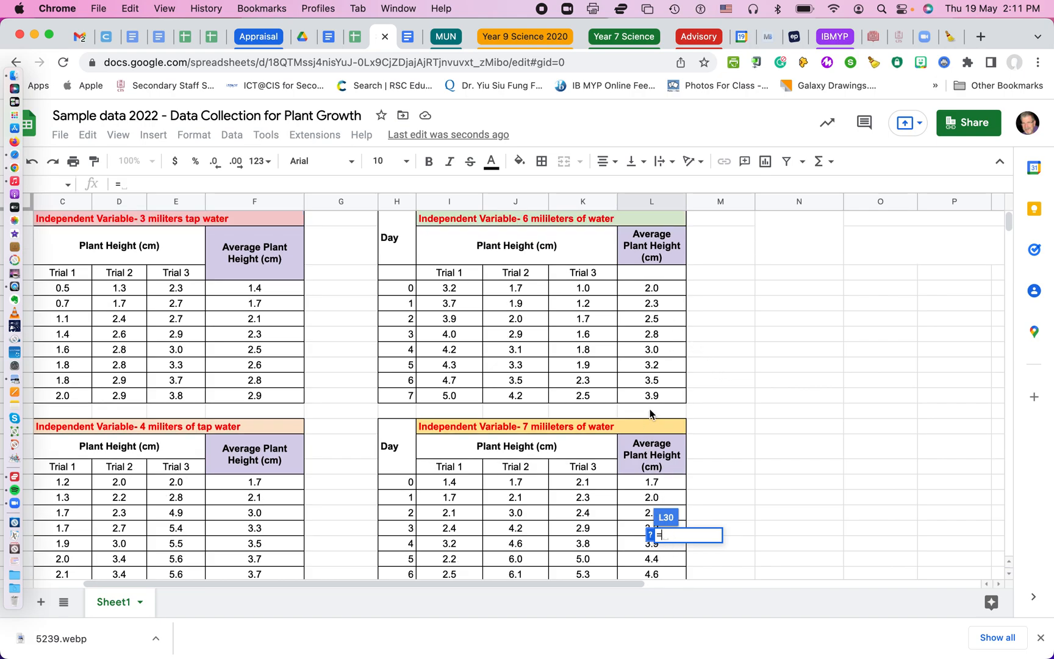
left_click(654, 291)
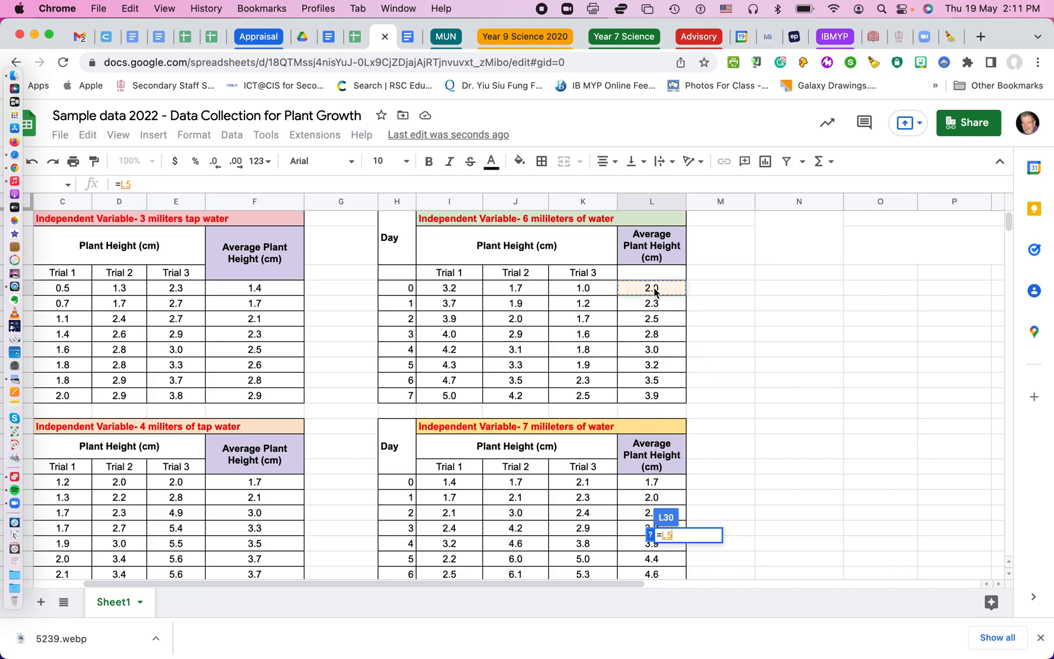
key("Return")
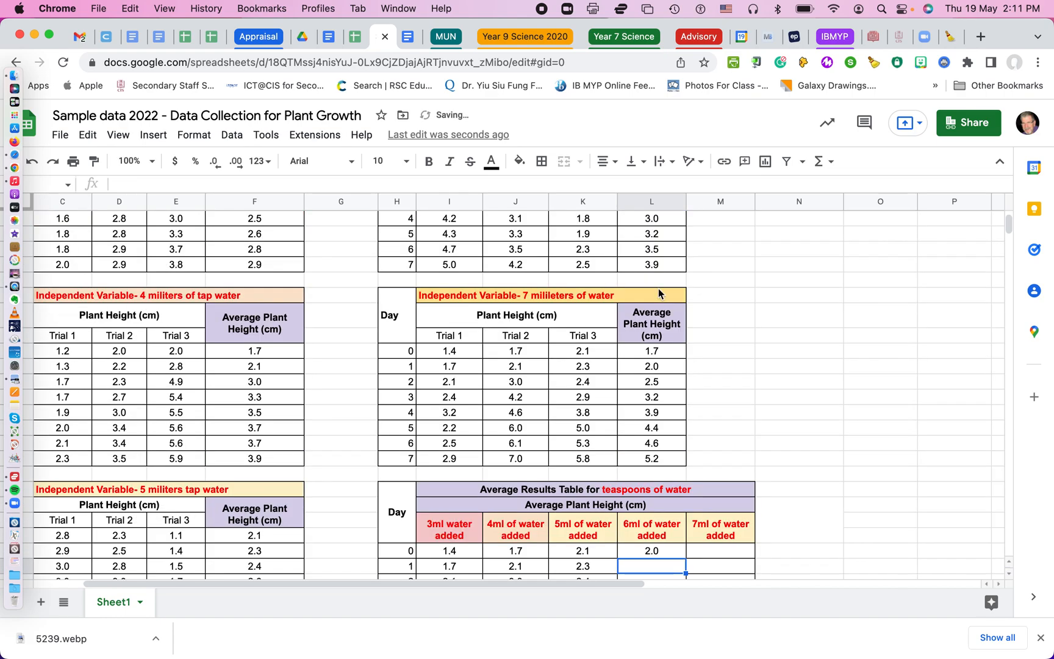
Fill the 6 ml column's Day 0 reference down through Day 7 in the average results table
scroll(688, 425, "down", 5)
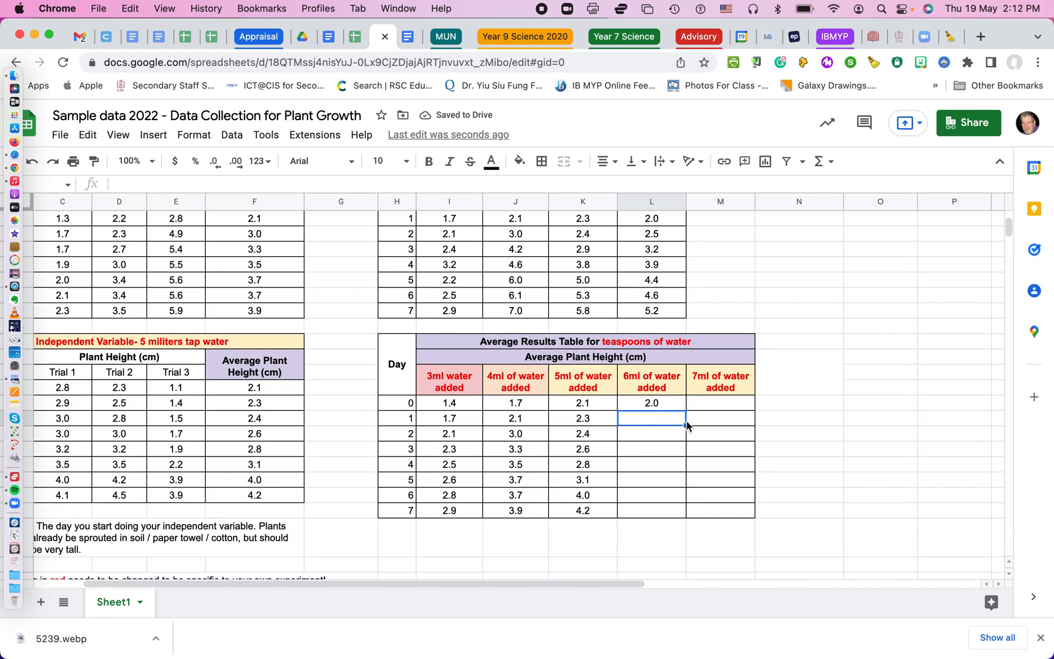
scroll(684, 422, "down", 1)
left_click(661, 392)
left_click_drag(685, 396, 685, 499)
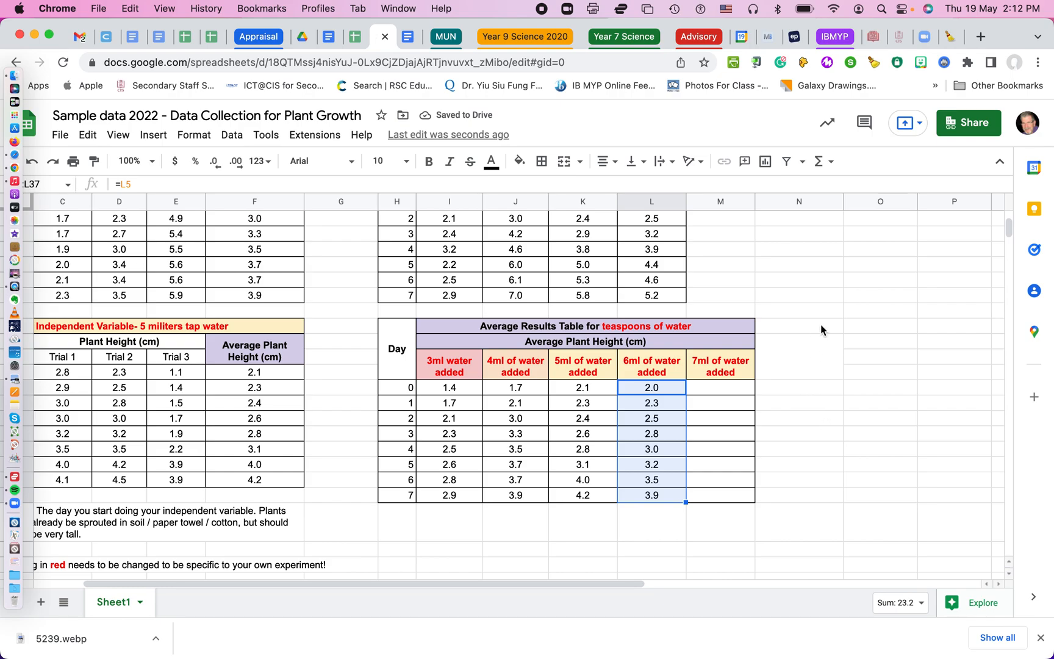
Link the 7 ml column of the average results table to the 7 ml averages with =L17, filled down through Day 7
scroll(820, 324, "up", 3)
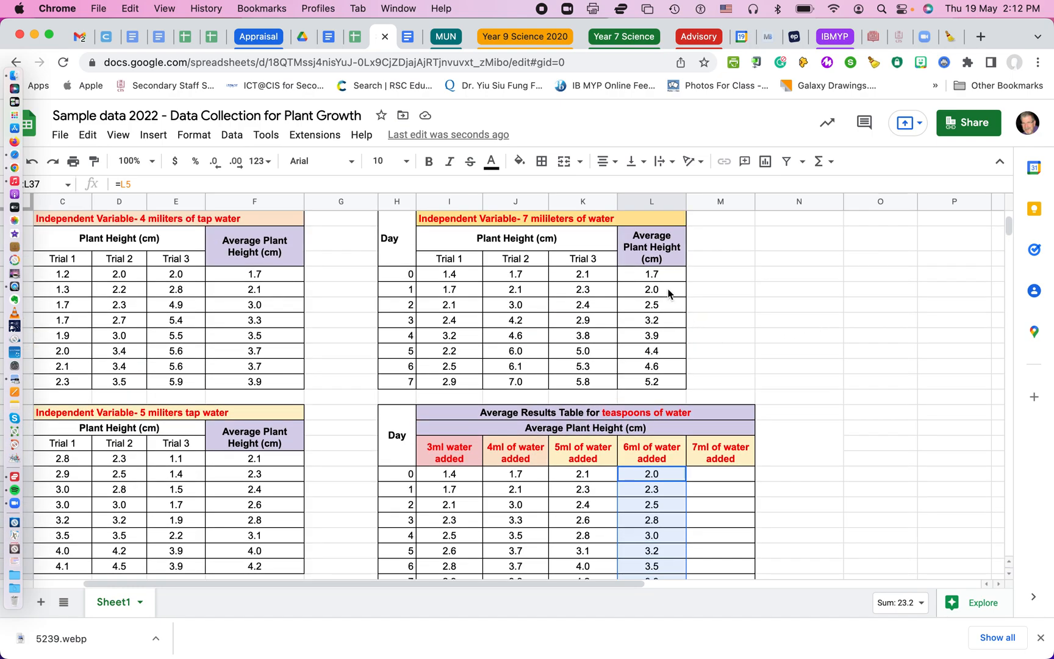
left_click(659, 276)
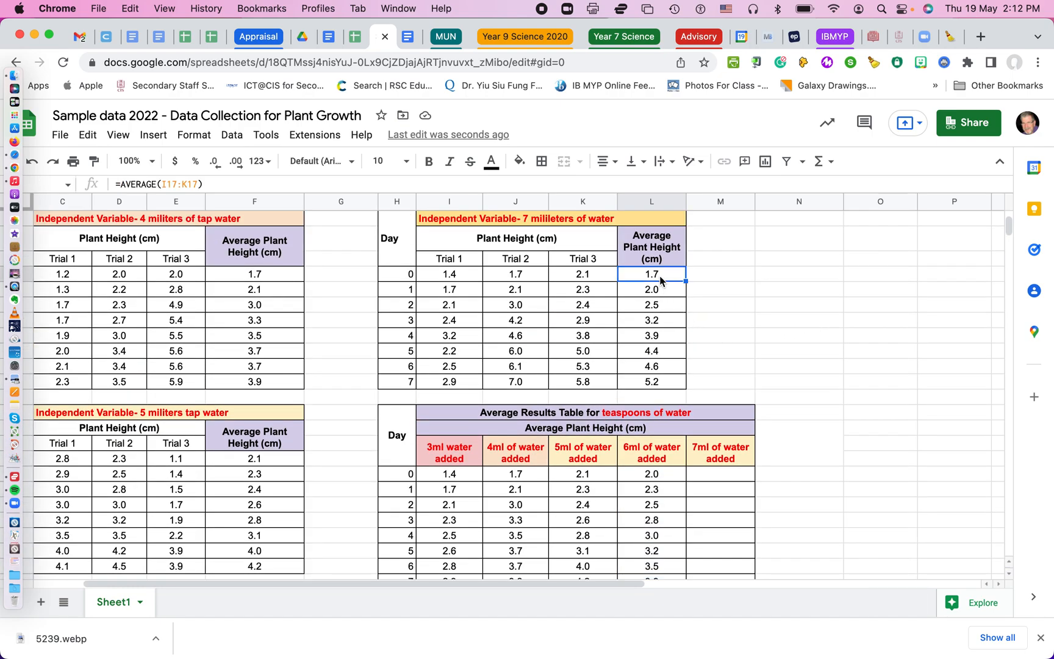
left_click(705, 474)
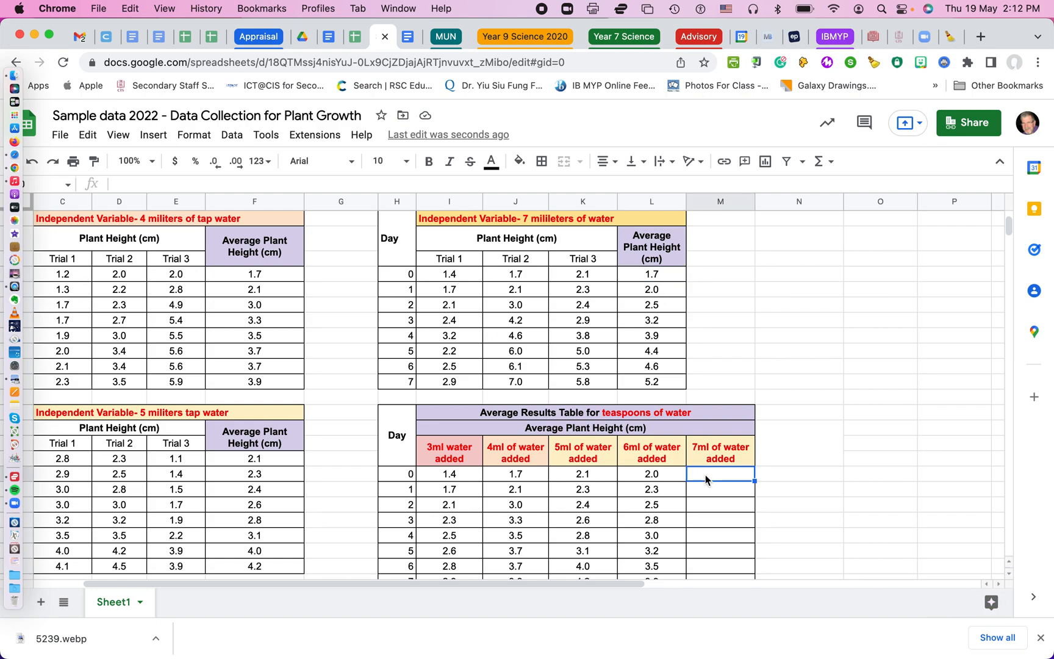
type("=")
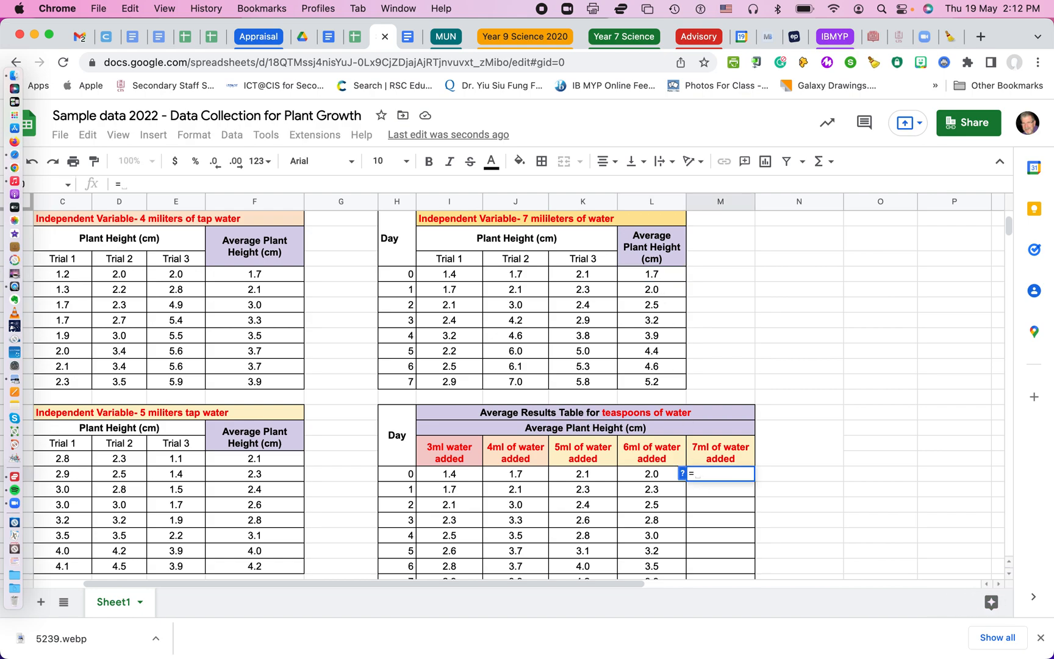
left_click(659, 276)
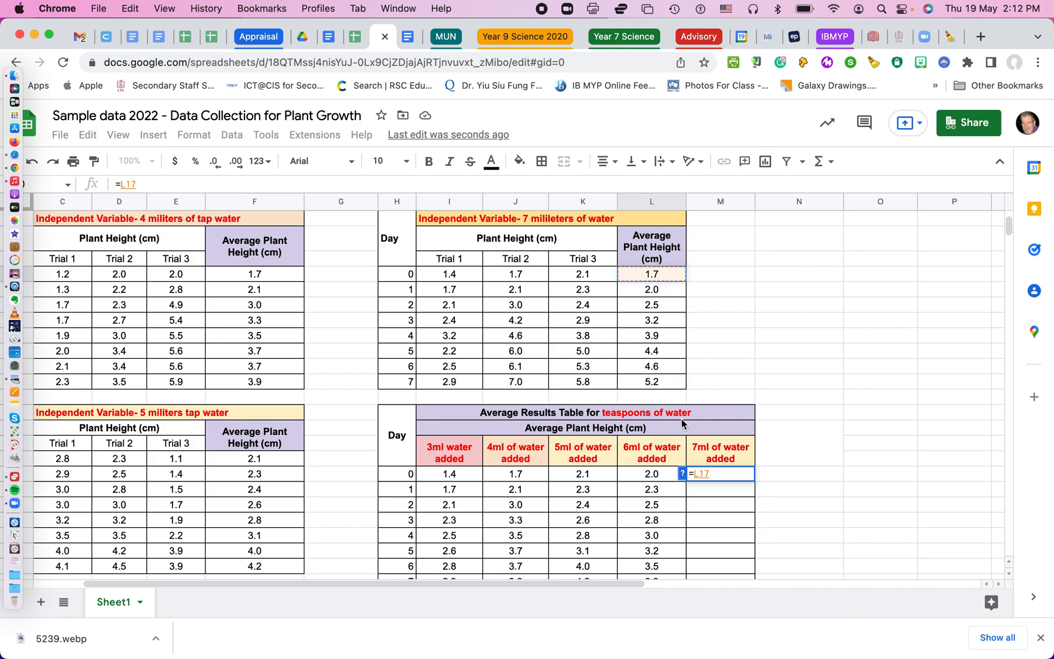
key("Return")
left_click(737, 471)
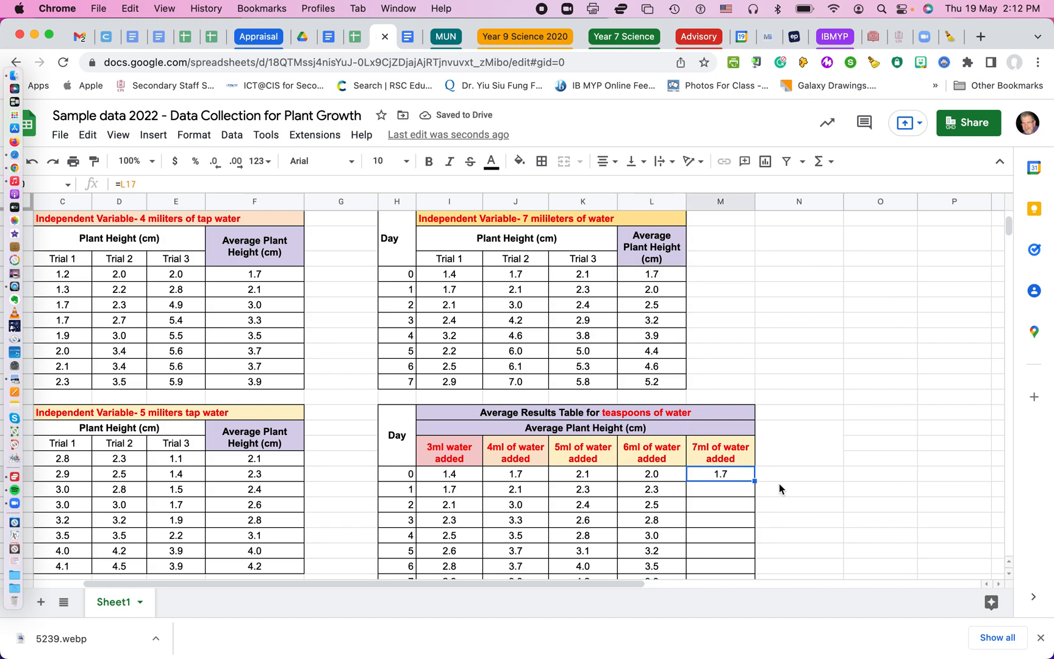
scroll(779, 483, "down", 2)
left_click_drag(755, 425, 759, 532)
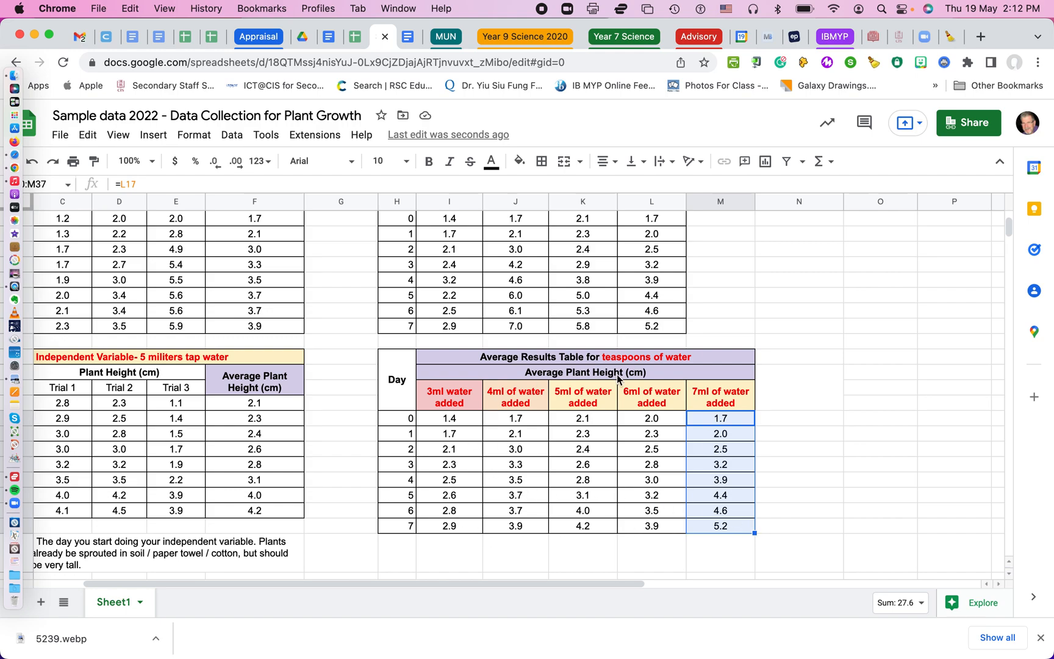
Center the Day 0 to Day 7 numbers horizontally in the average results table's Day column
left_click(404, 422)
left_click_drag(404, 423, 408, 531)
left_click(610, 163)
left_click(622, 186)
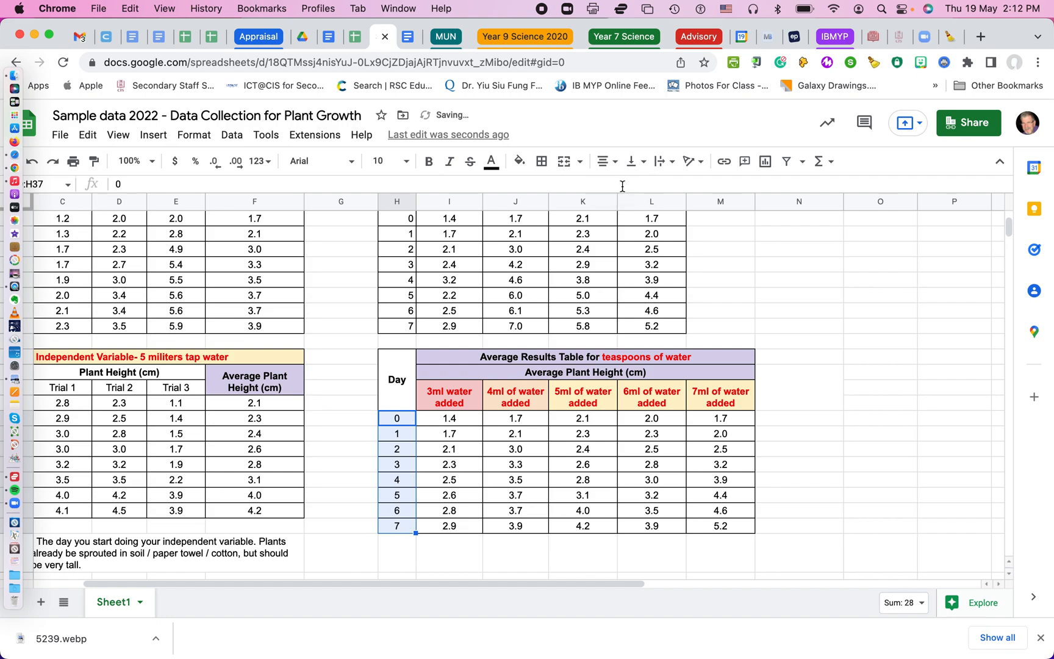
left_click(800, 299)
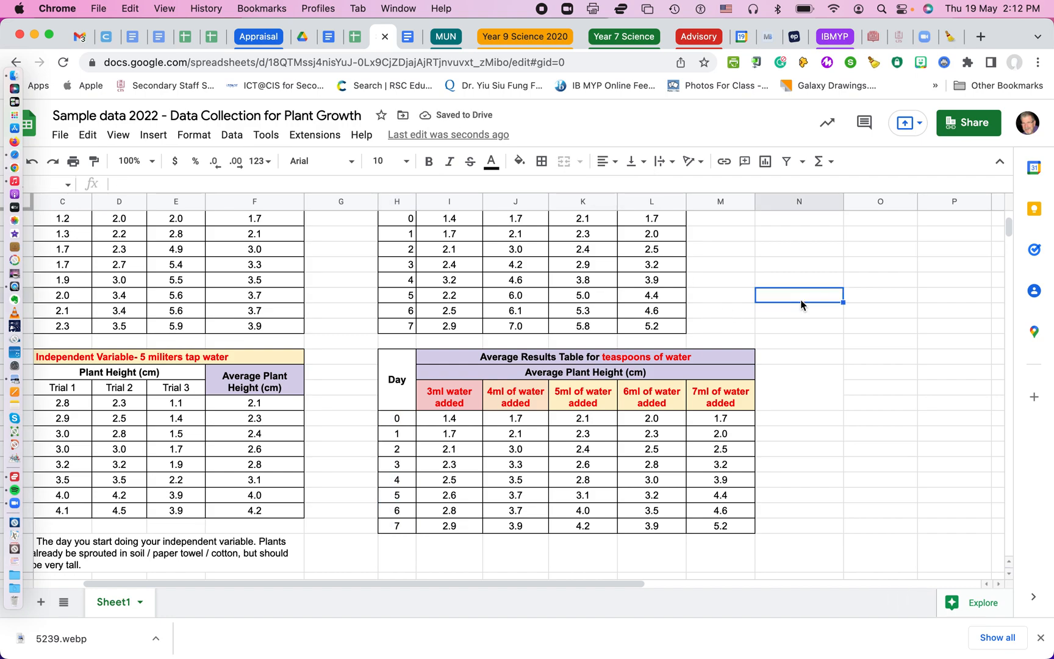
double_click(801, 300)
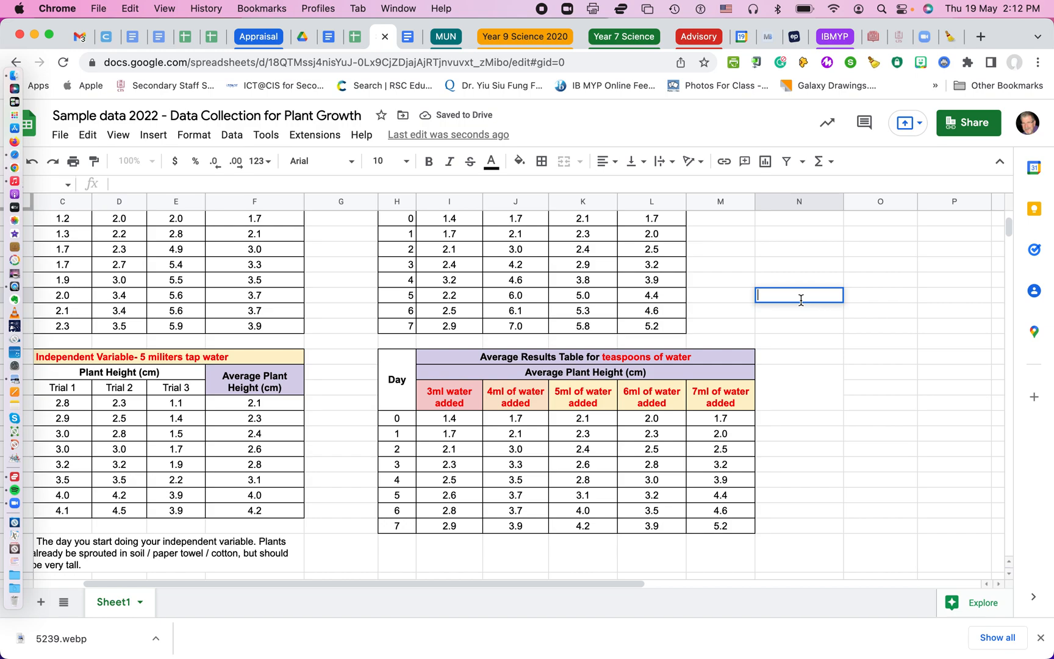